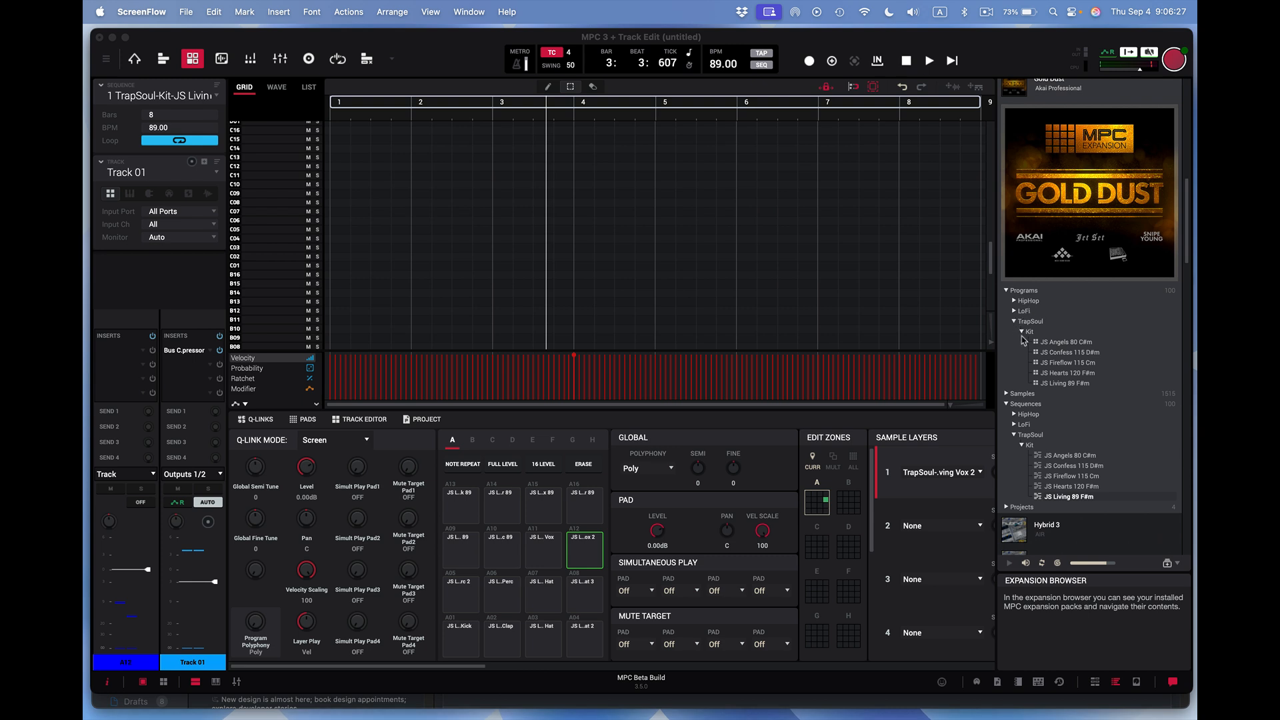
- Select the TrapSoul kit sequence JS Living 89 F#m in the Gold Dust expansion and hide the browser
click(1059, 384)
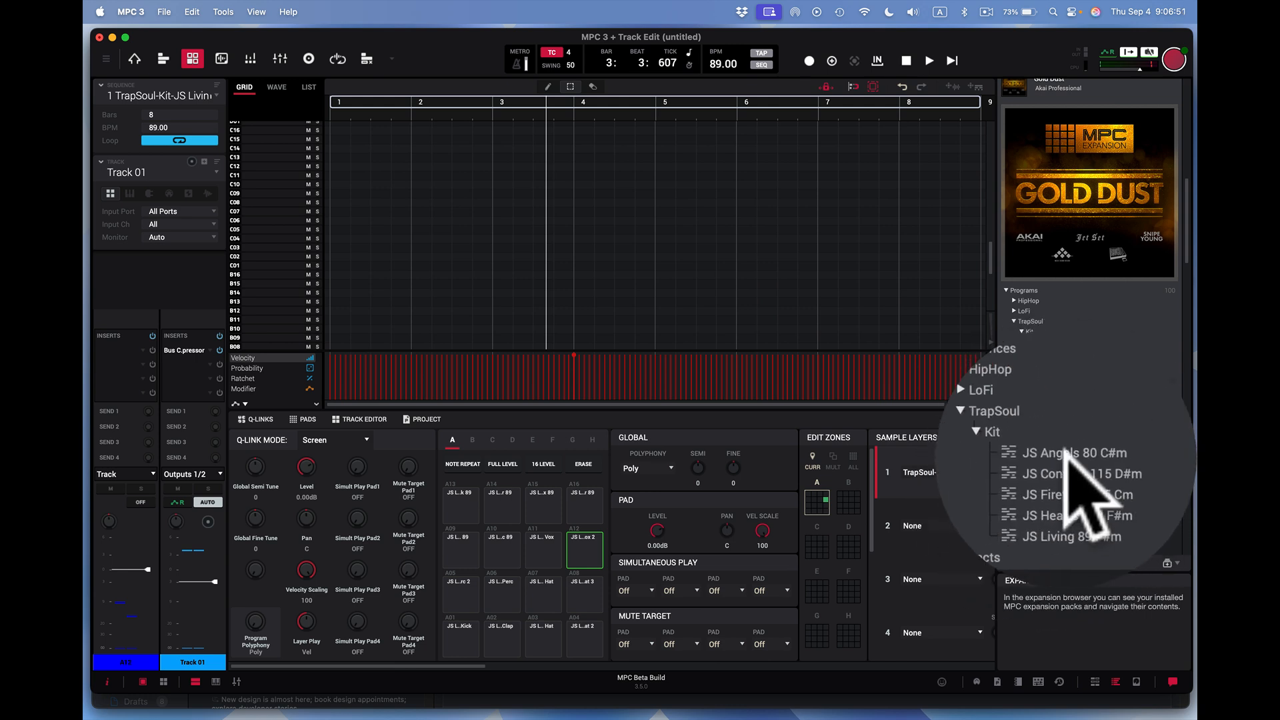
click(1059, 384)
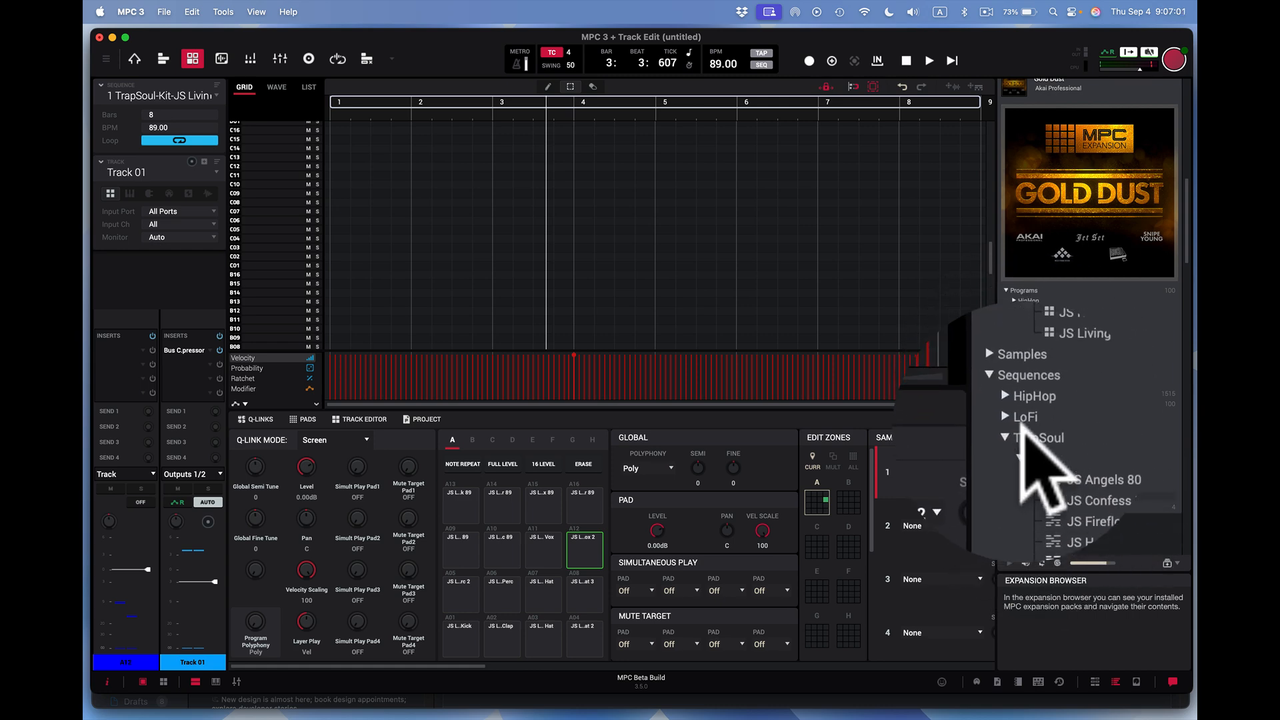
click(1016, 322)
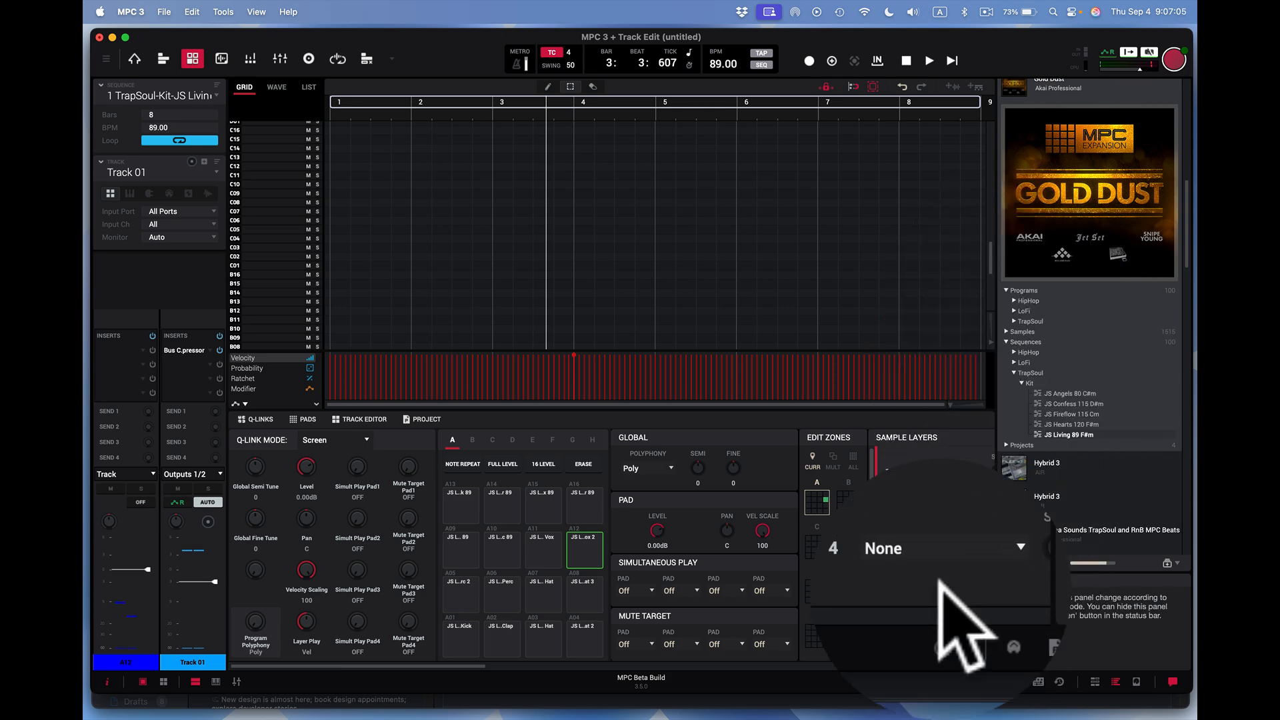
key(x)
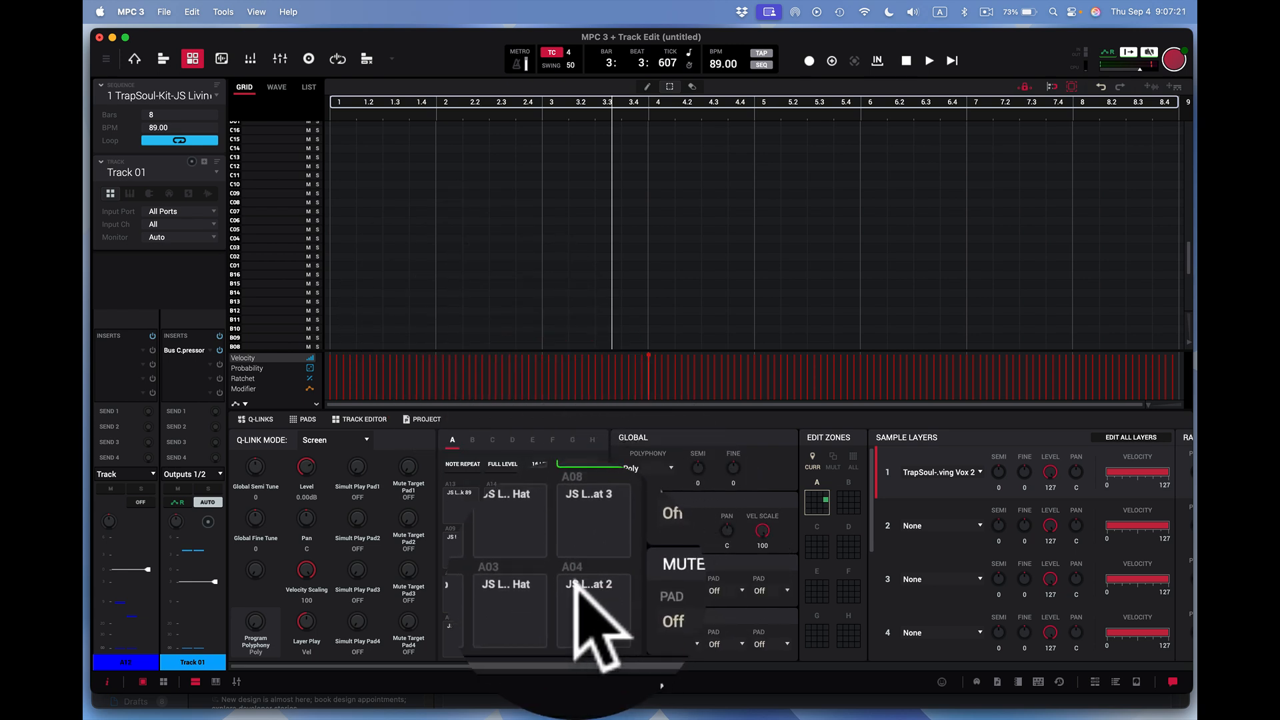
- Audition the drum pads A01 to A04 and the Vc 89 vocal on pad A10, and stop playback
click(461, 582)
click(492, 587)
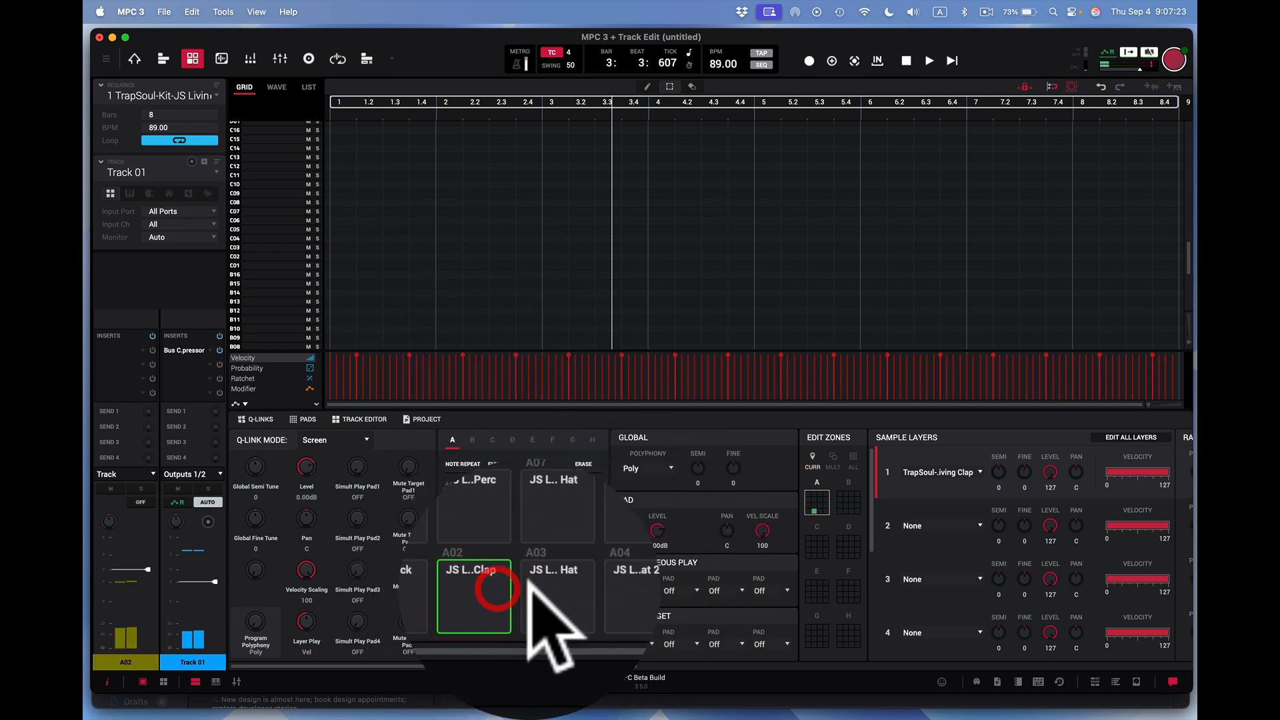
click(530, 589)
click(573, 583)
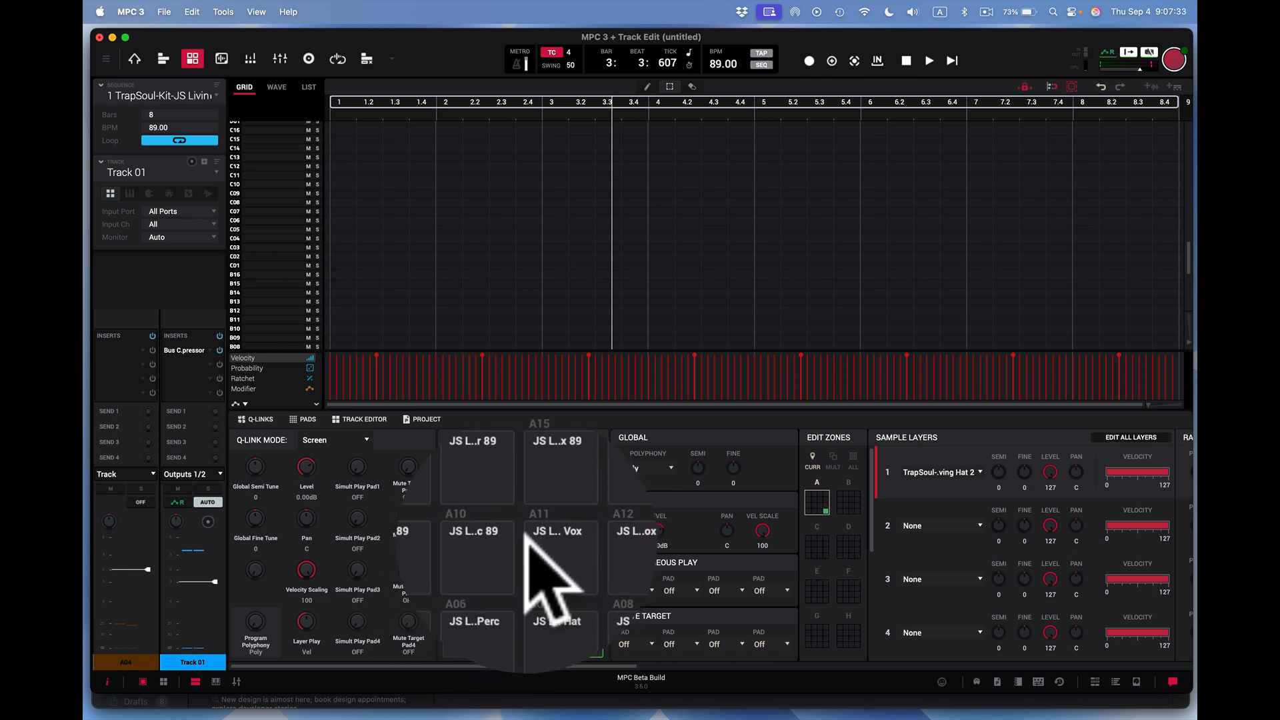
click(500, 543)
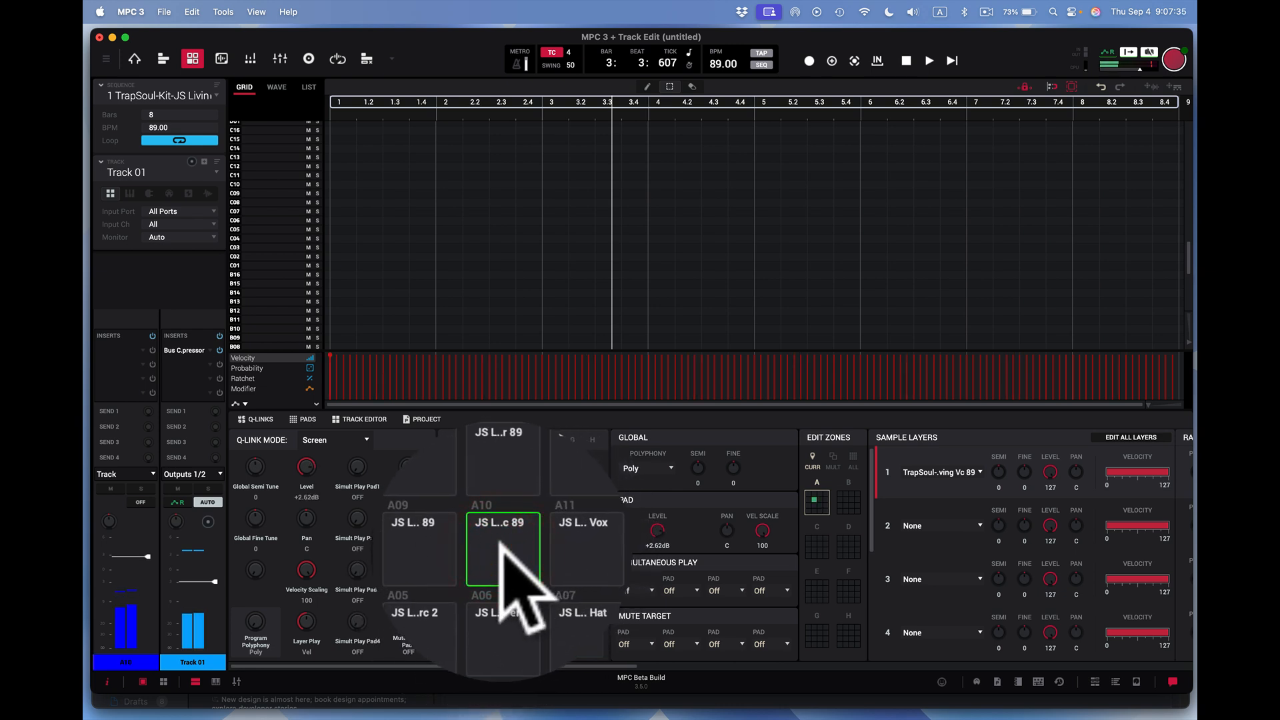
click(904, 113)
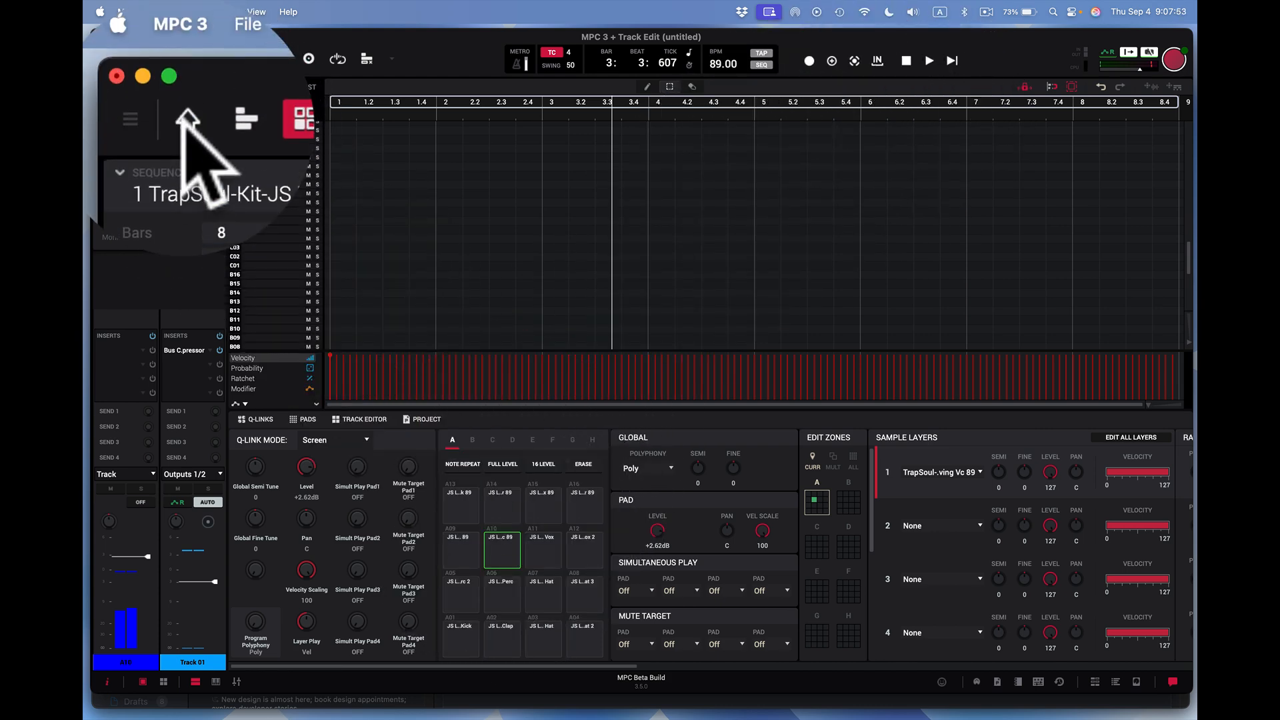
- Open the sample TrapSoul-Vocal-JS Living Vc 89 in Sample Edit from Main Mode and audition it as a continuous loop
click(134, 59)
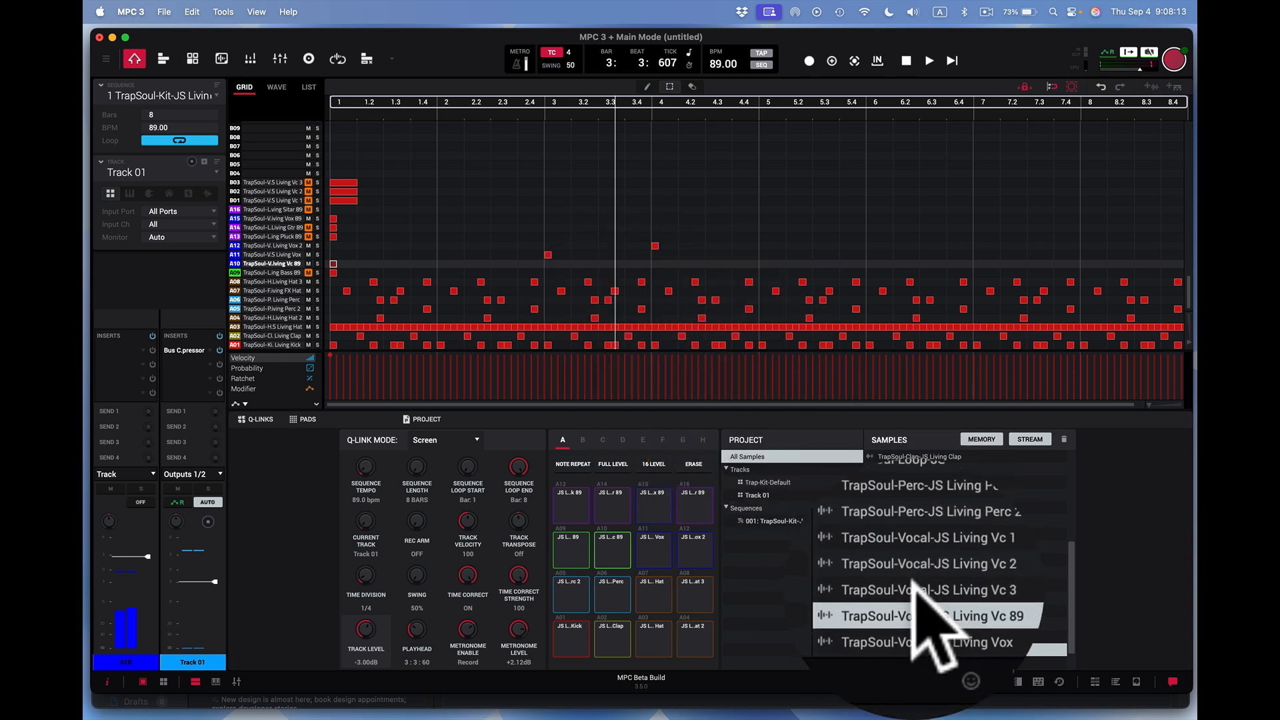
right_click(911, 587)
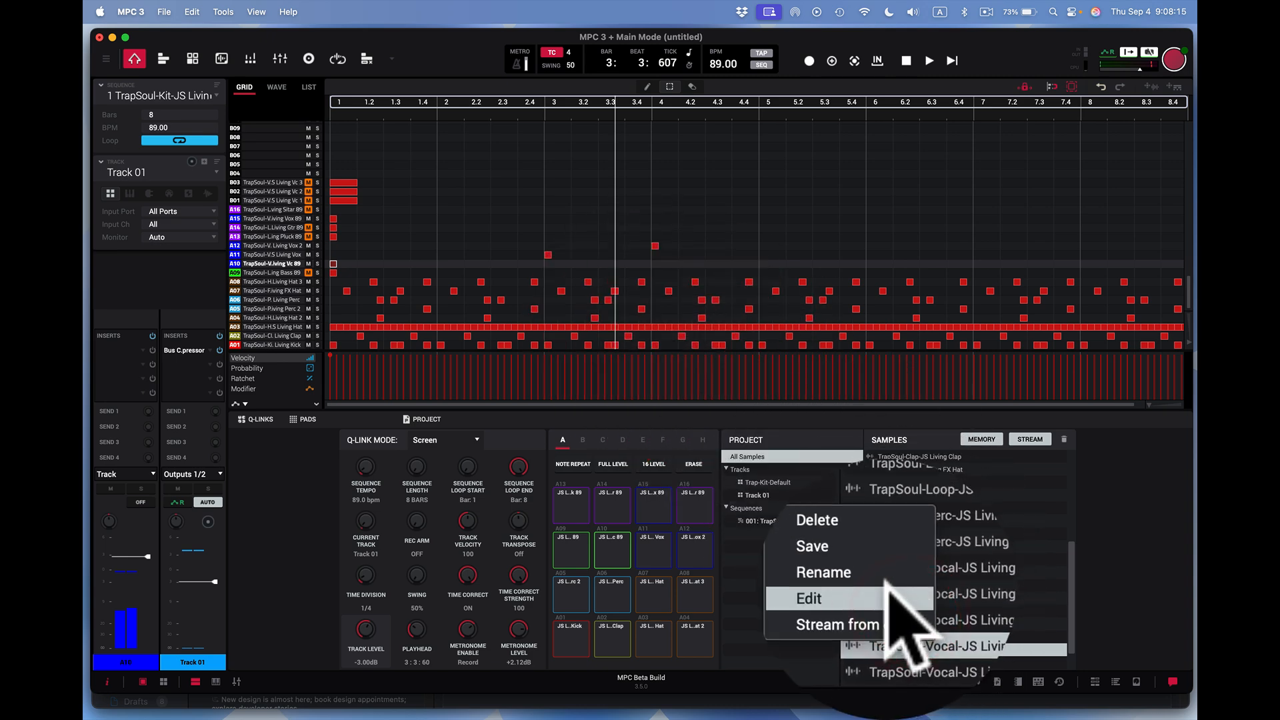
click(894, 590)
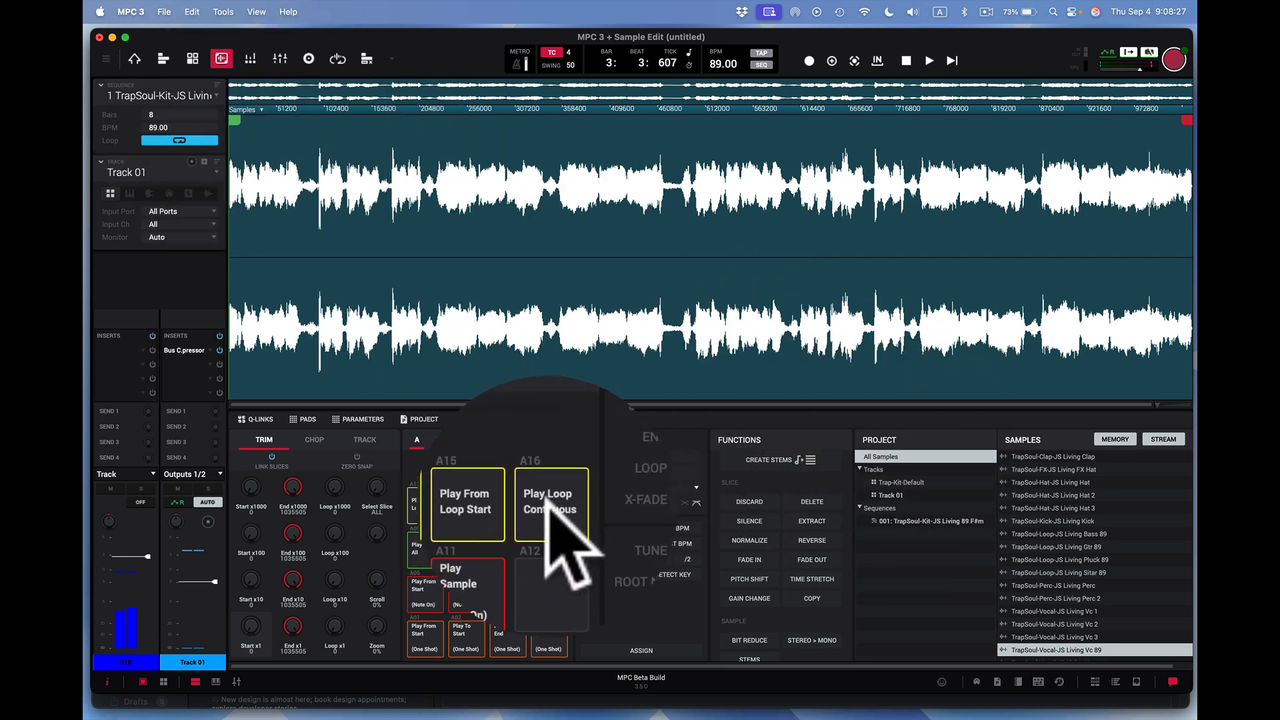
click(548, 503)
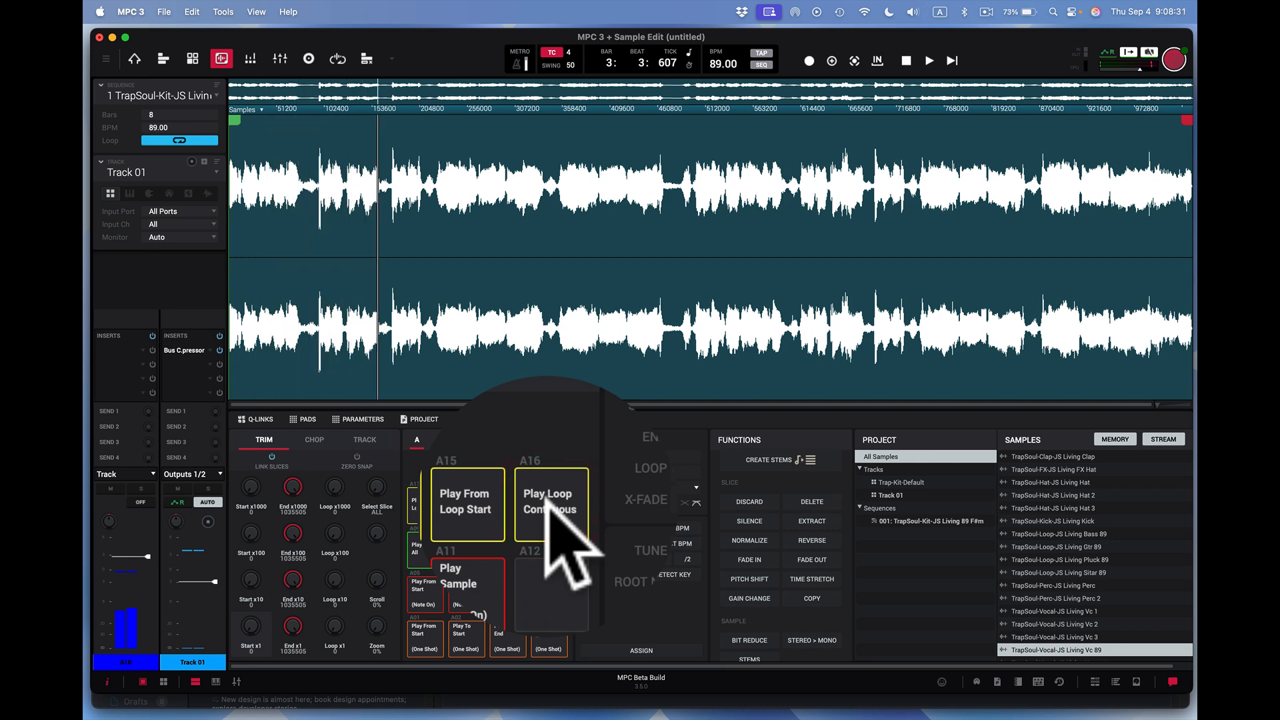
click(548, 503)
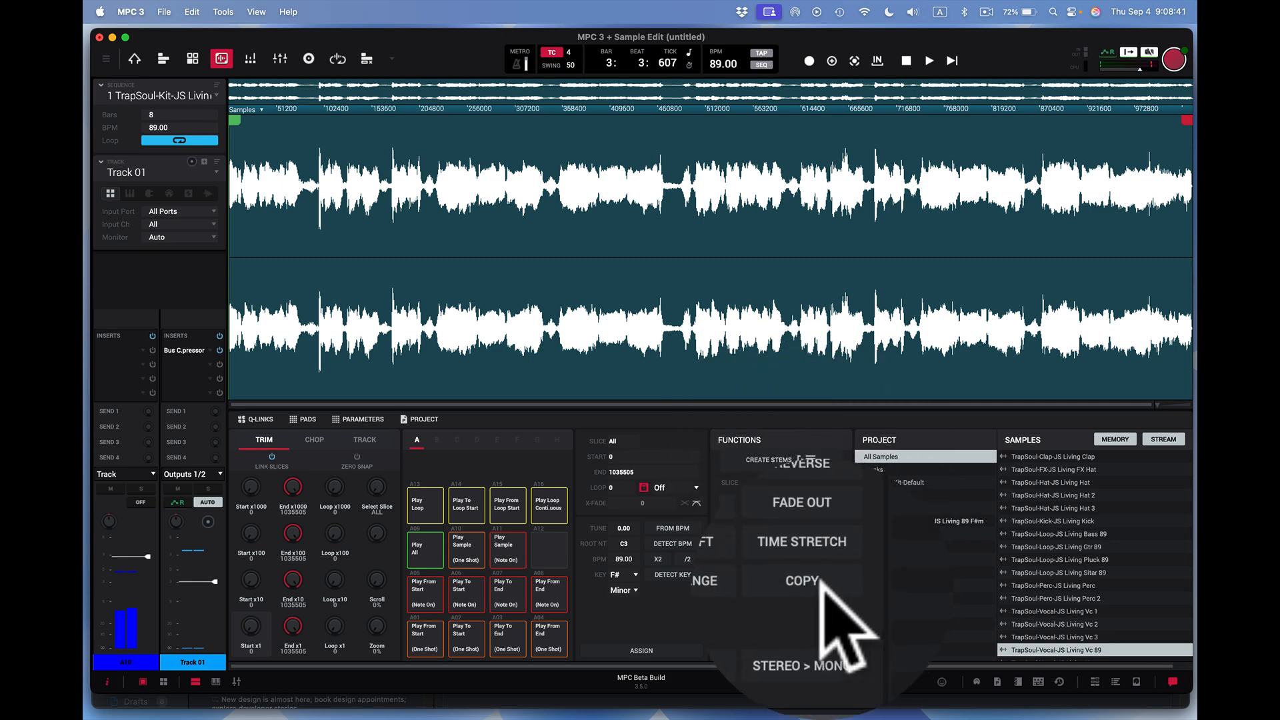
- Open the Copy function for the Vc 89 sample and cancel it
click(813, 598)
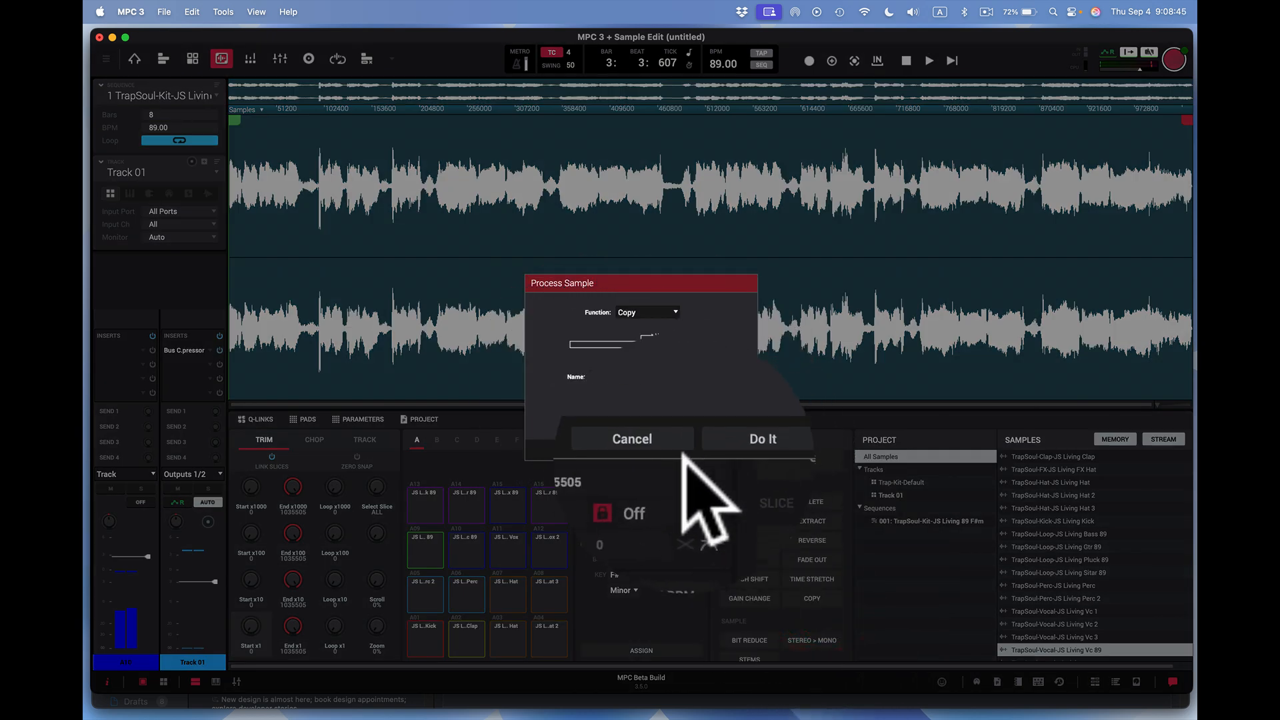
click(665, 445)
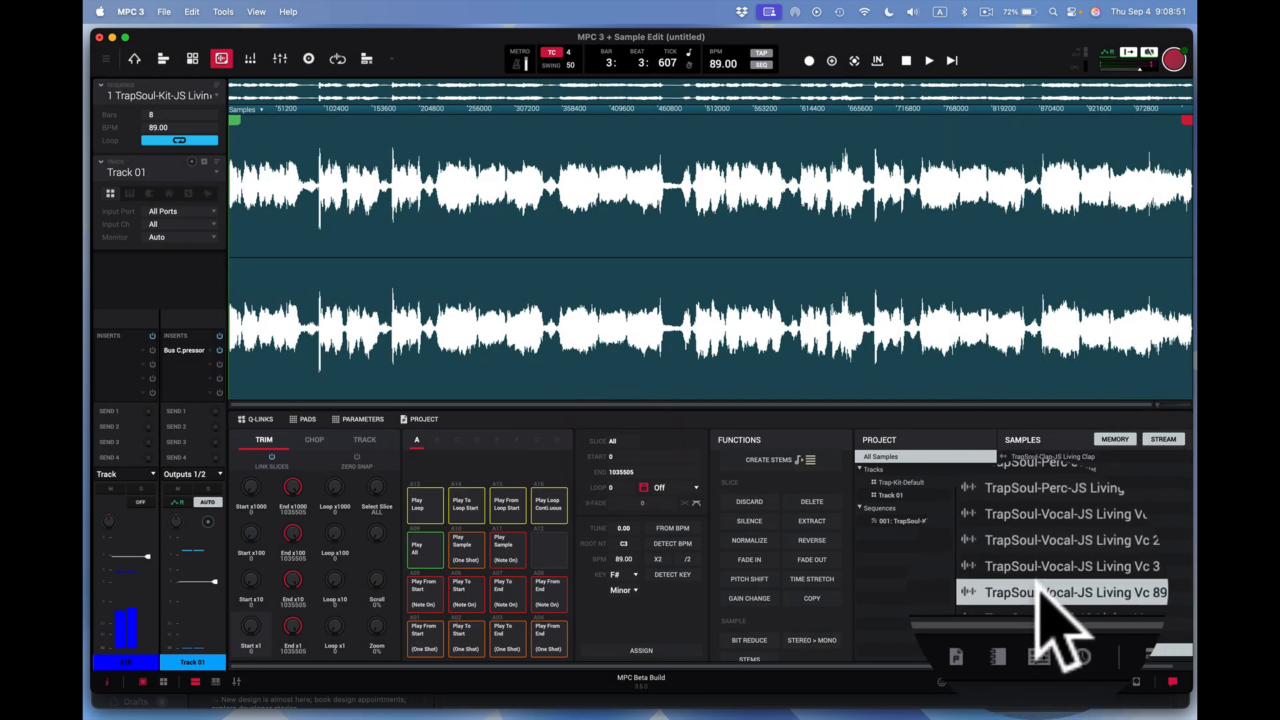
click(1003, 586)
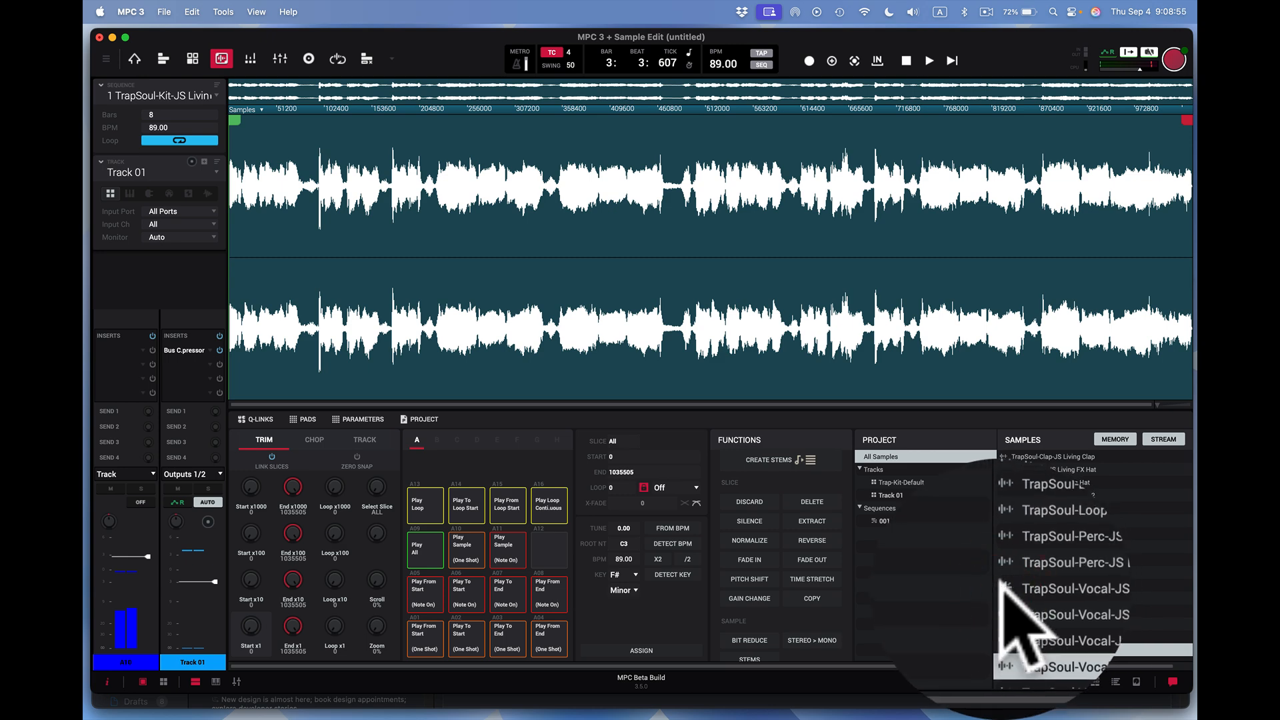
click(1002, 582)
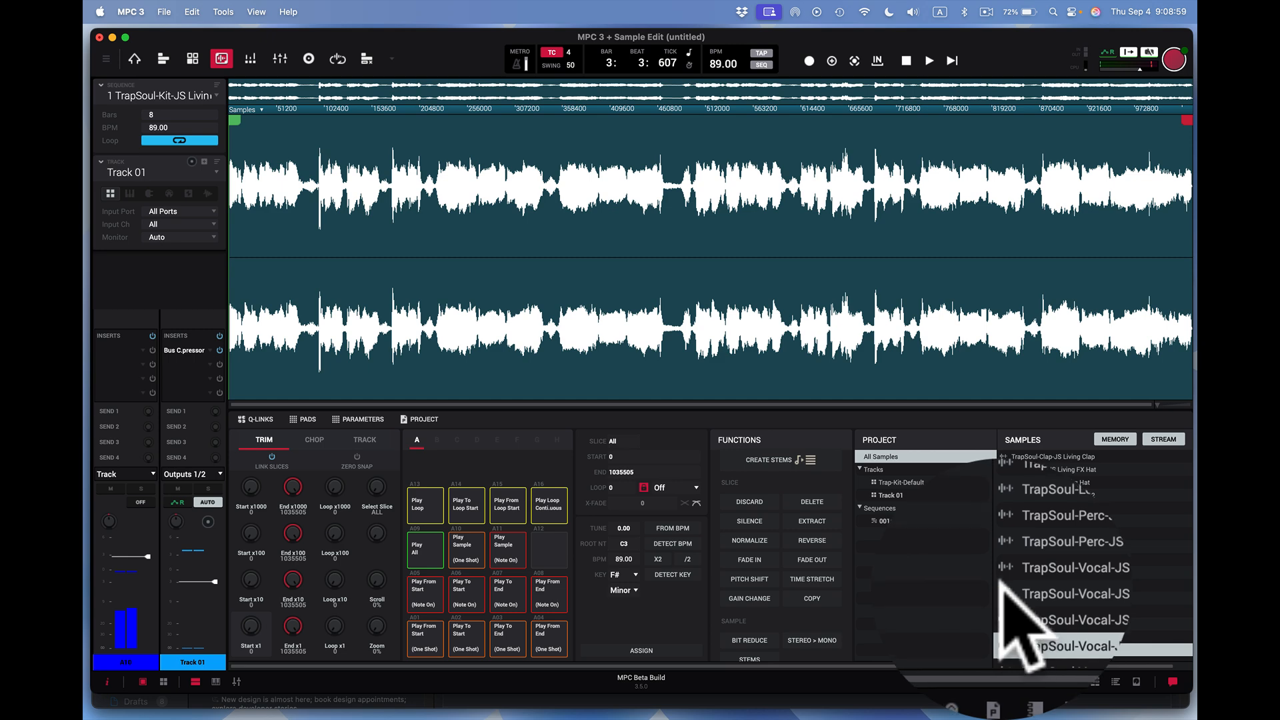
click(1000, 582)
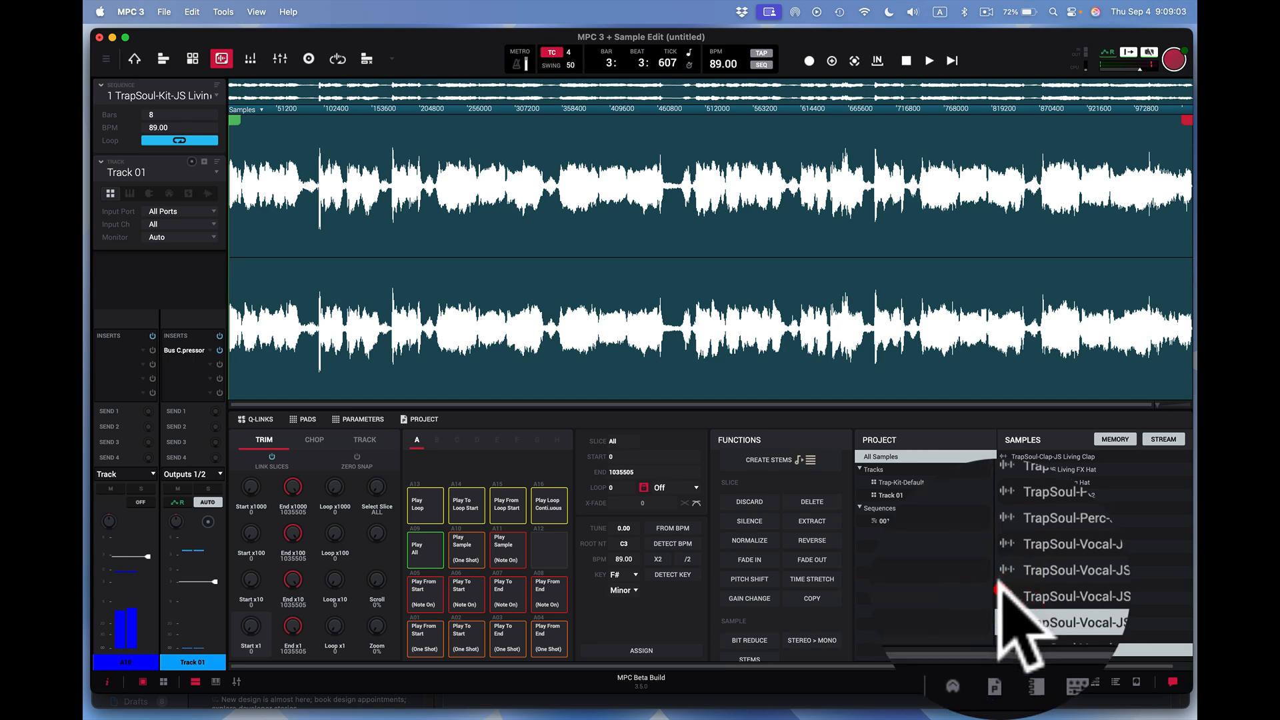
click(998, 583)
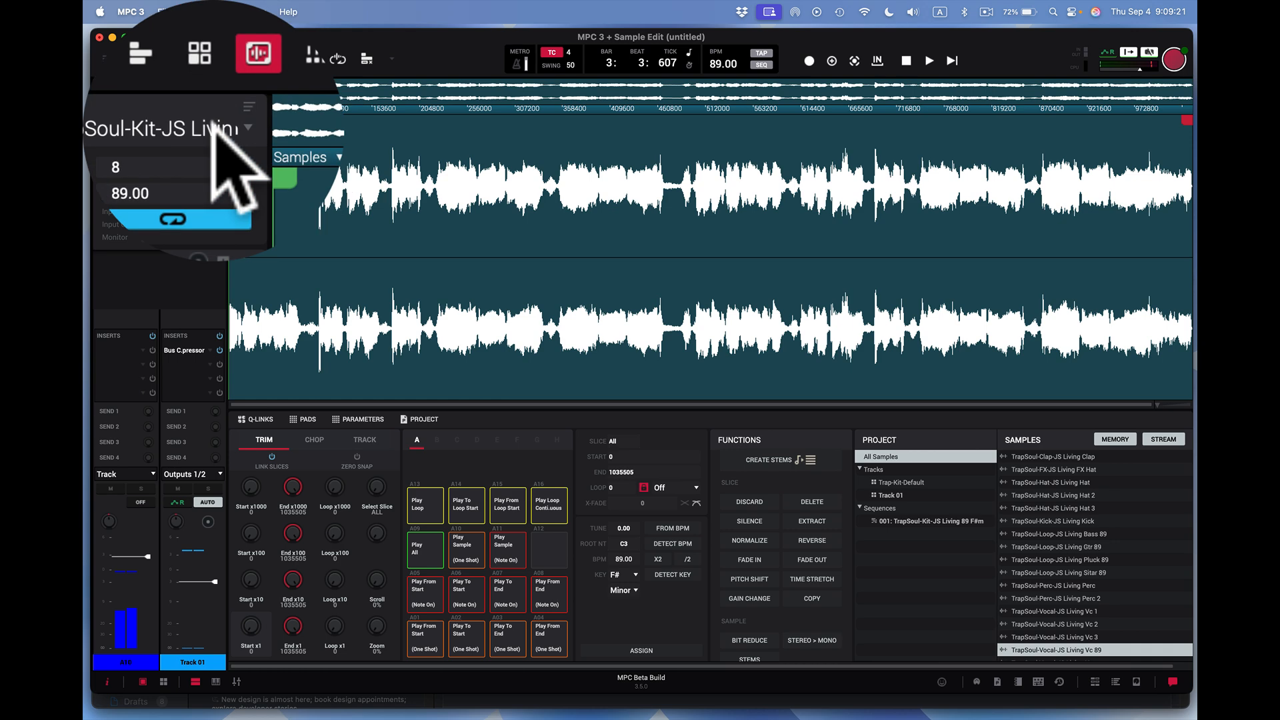
- Return to Main Mode and unmute the JS Living Vc 1, Vc 2 and Vc 3 pads (B01 to B03) in the grid
click(134, 58)
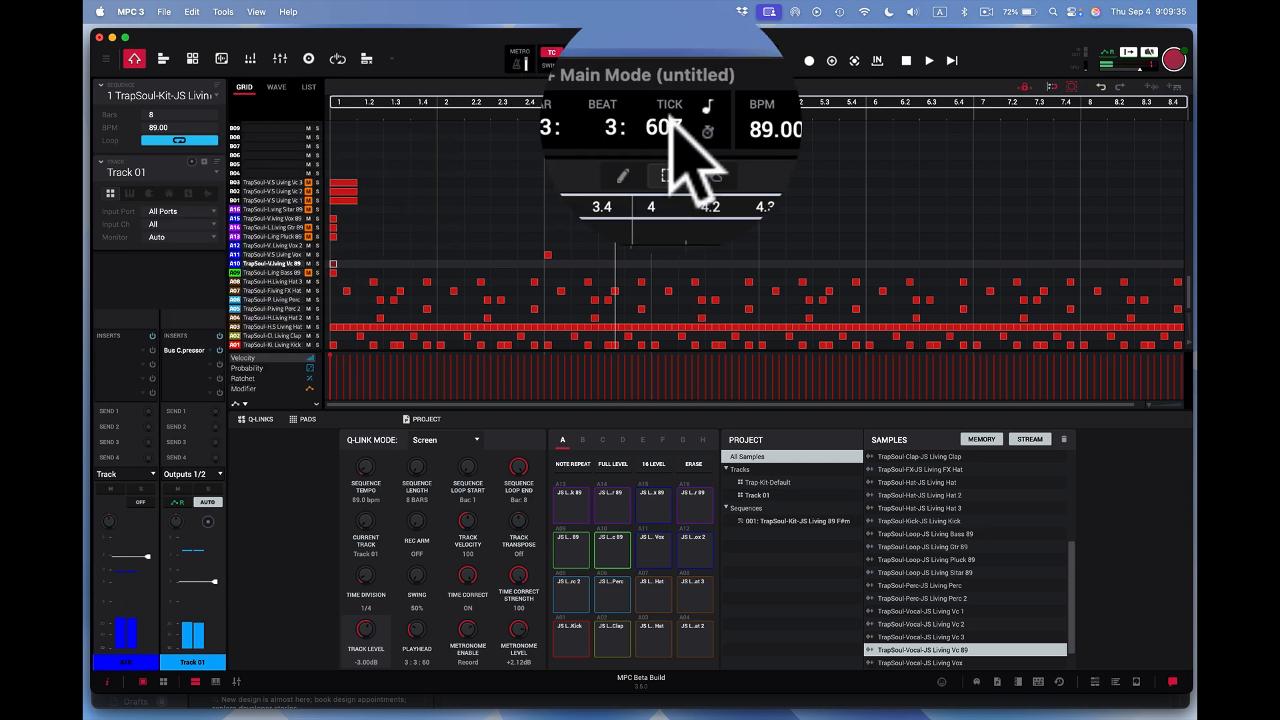
click(906, 123)
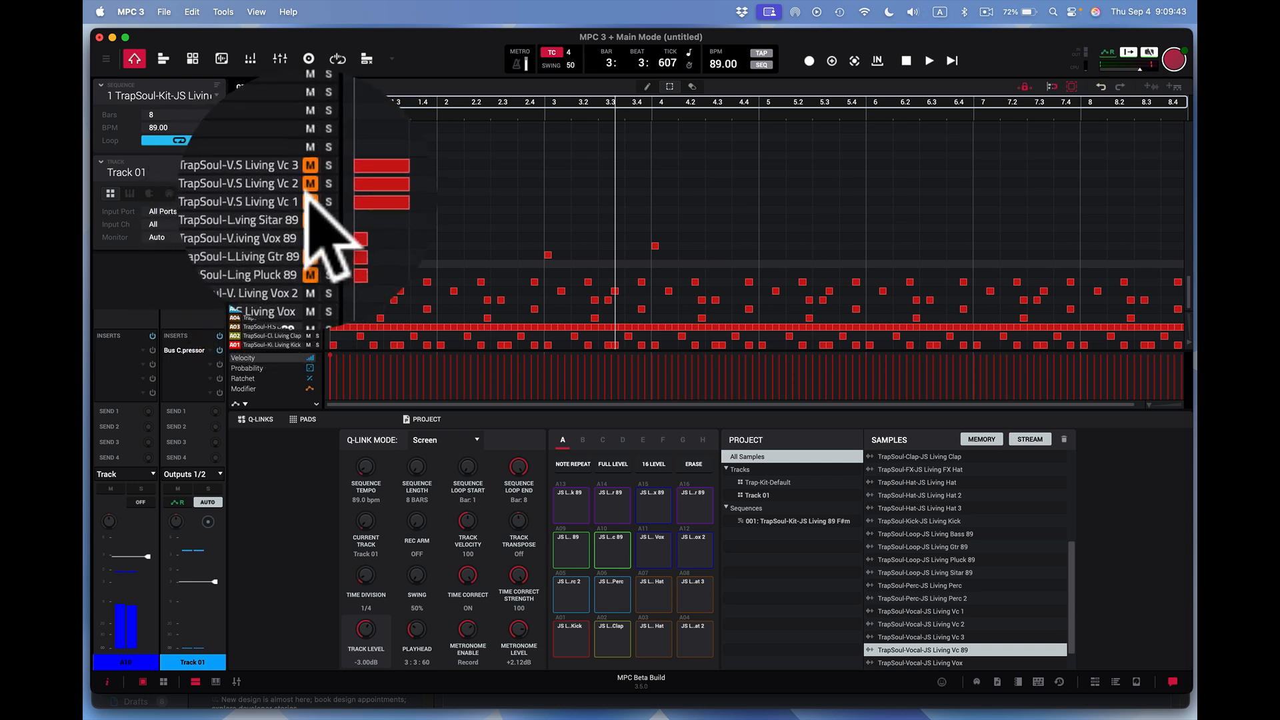
click(307, 191)
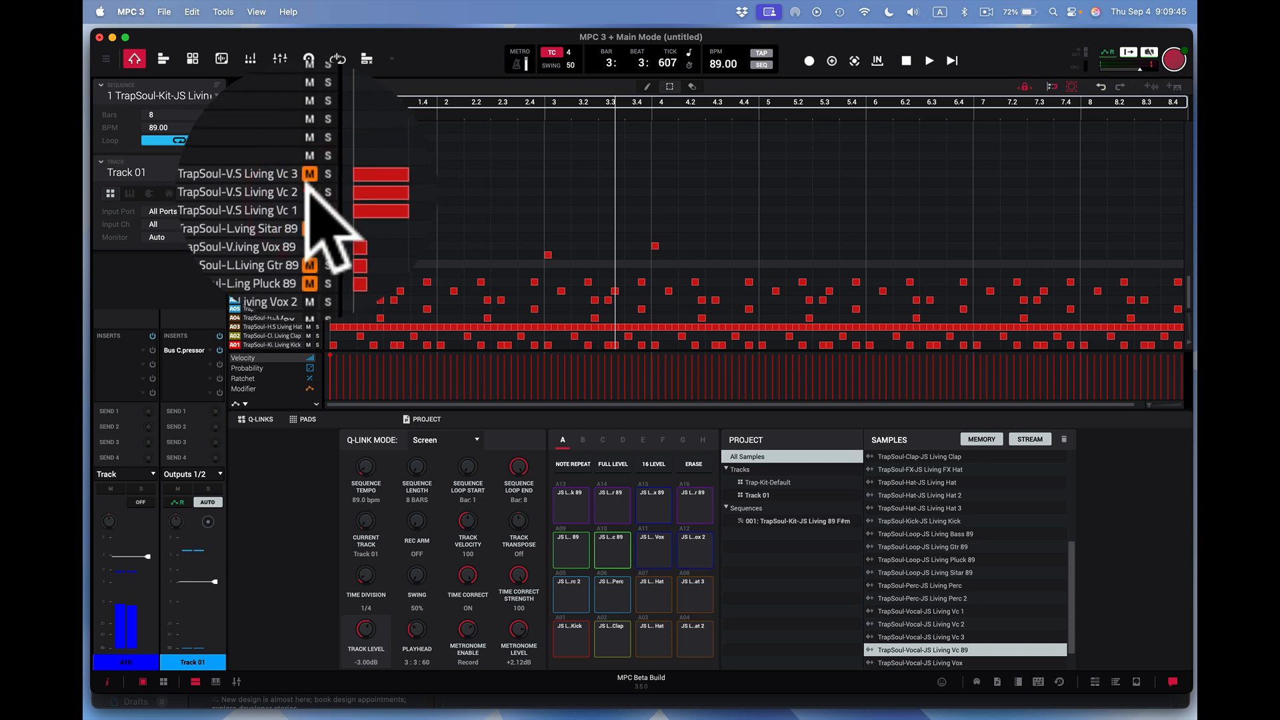
click(308, 179)
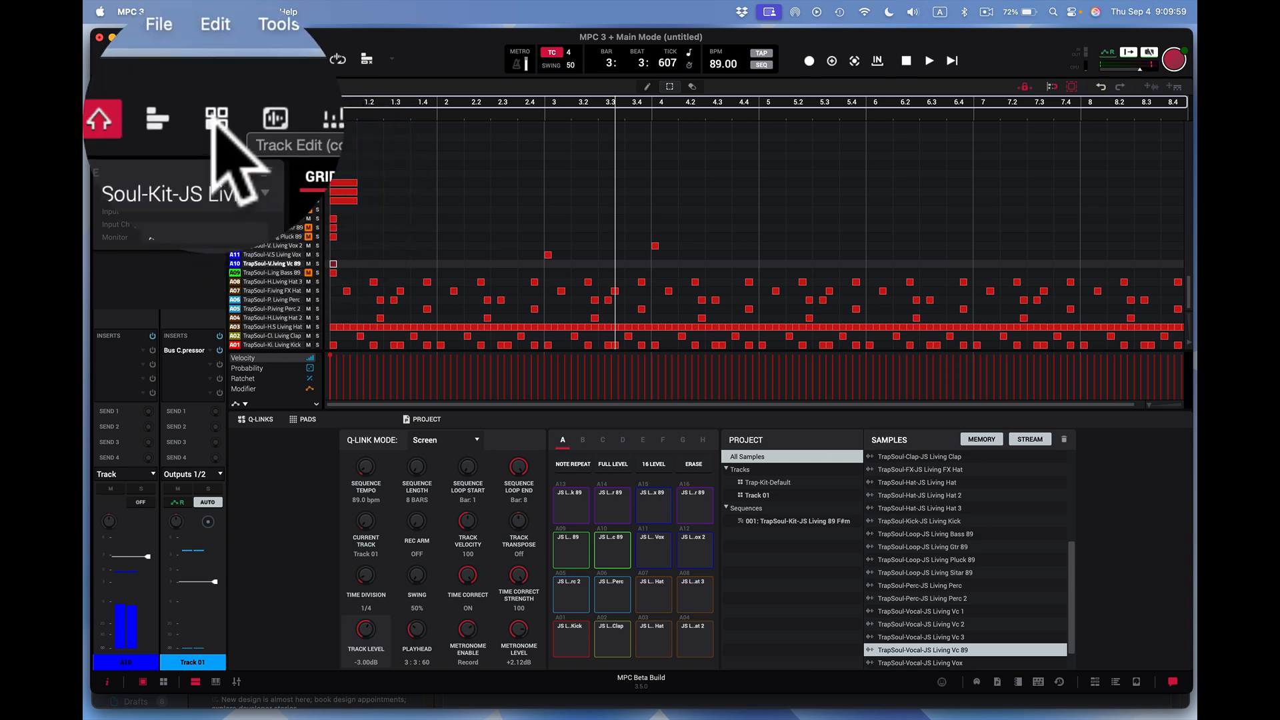
- Show pad bank B in Track Edit and audition the JS Living Vc 1 pad
click(215, 122)
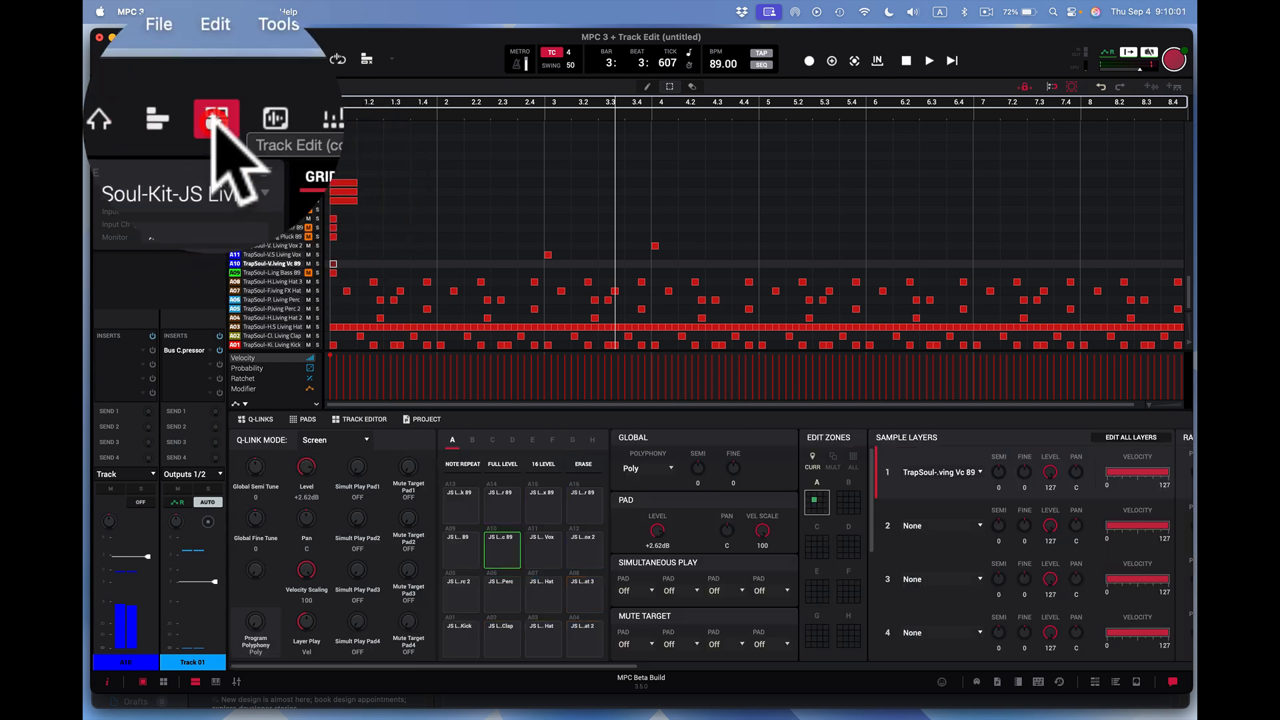
click(472, 440)
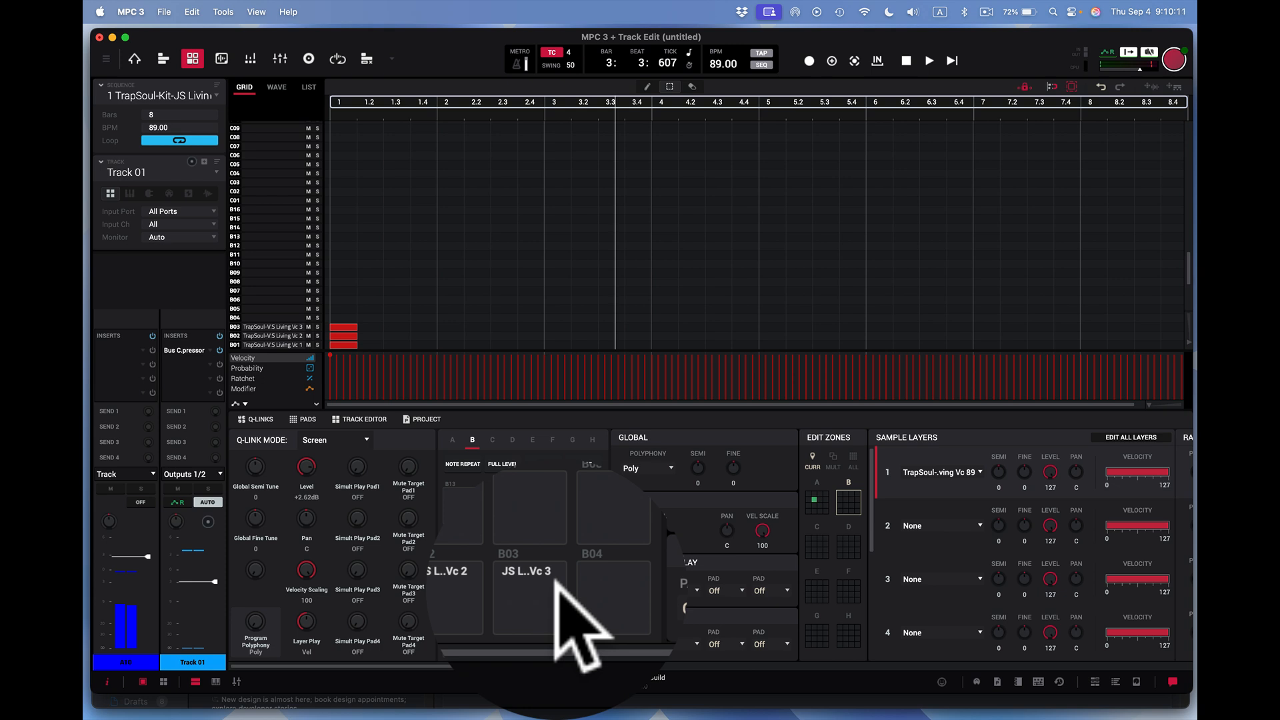
click(458, 586)
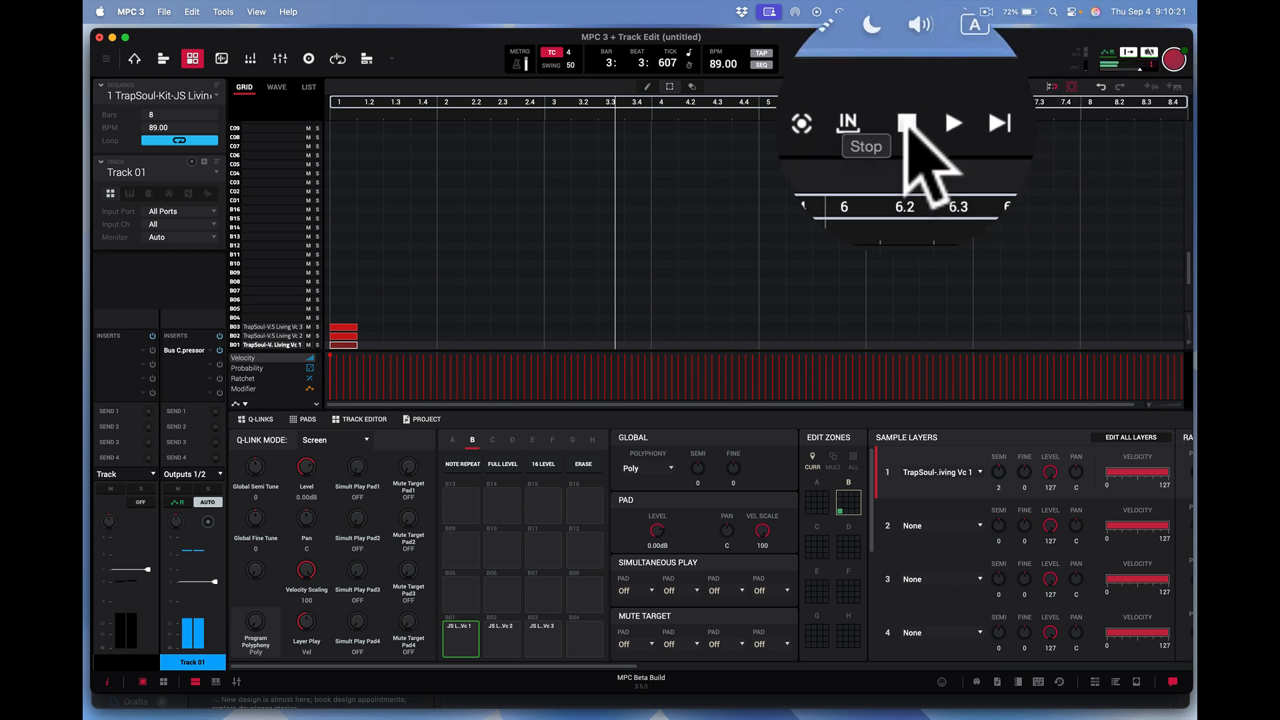
click(906, 123)
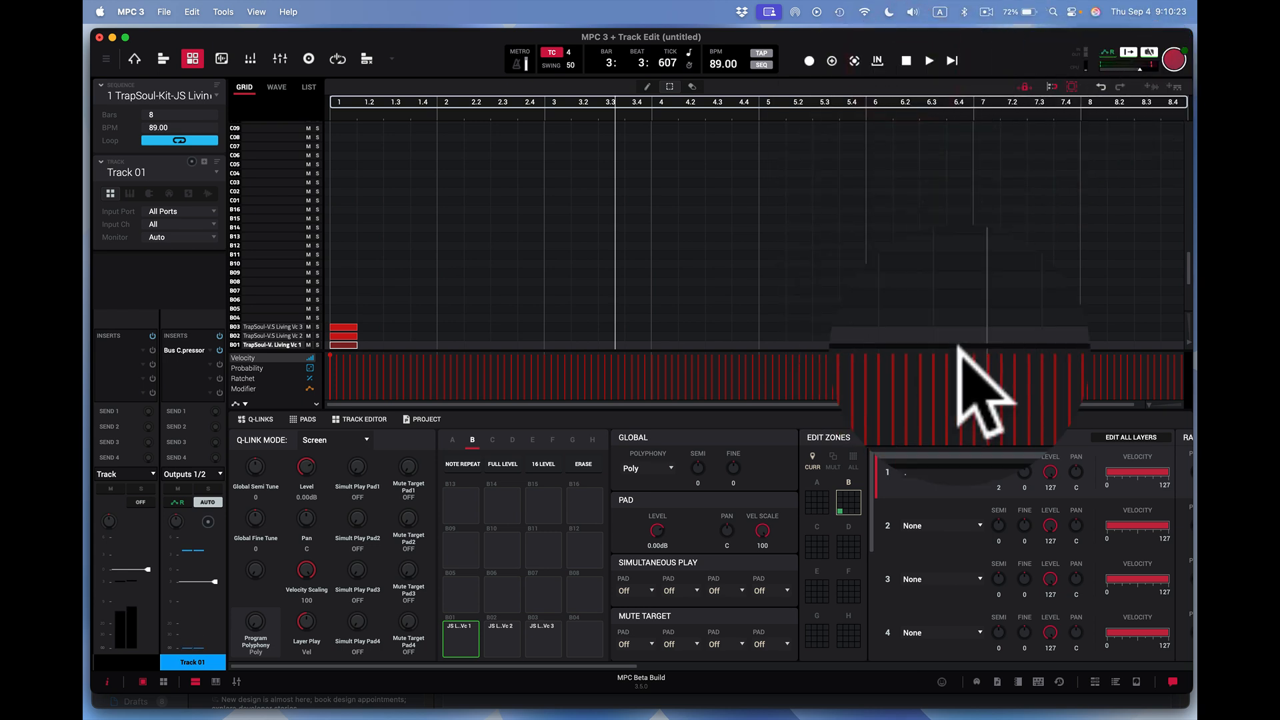
- Audition the Vc 2 and Vc 3 vocal pads, replay Vc 1, and stop playback
click(501, 639)
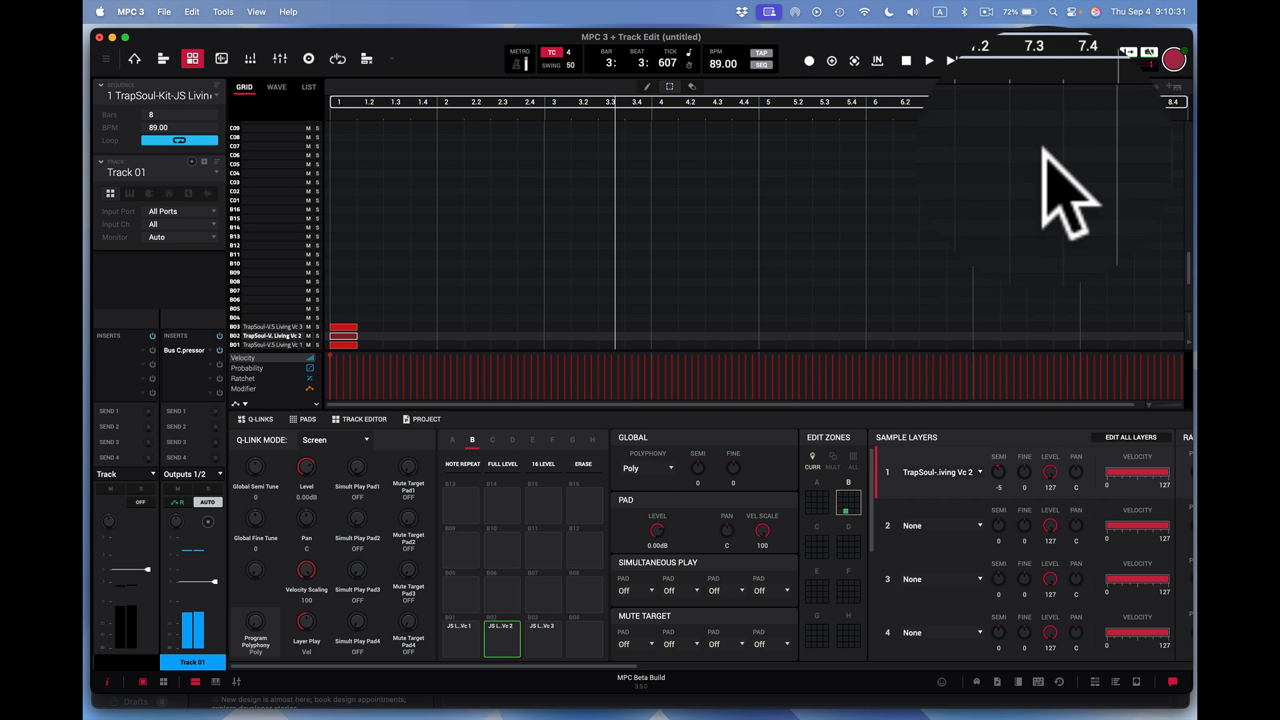
click(907, 61)
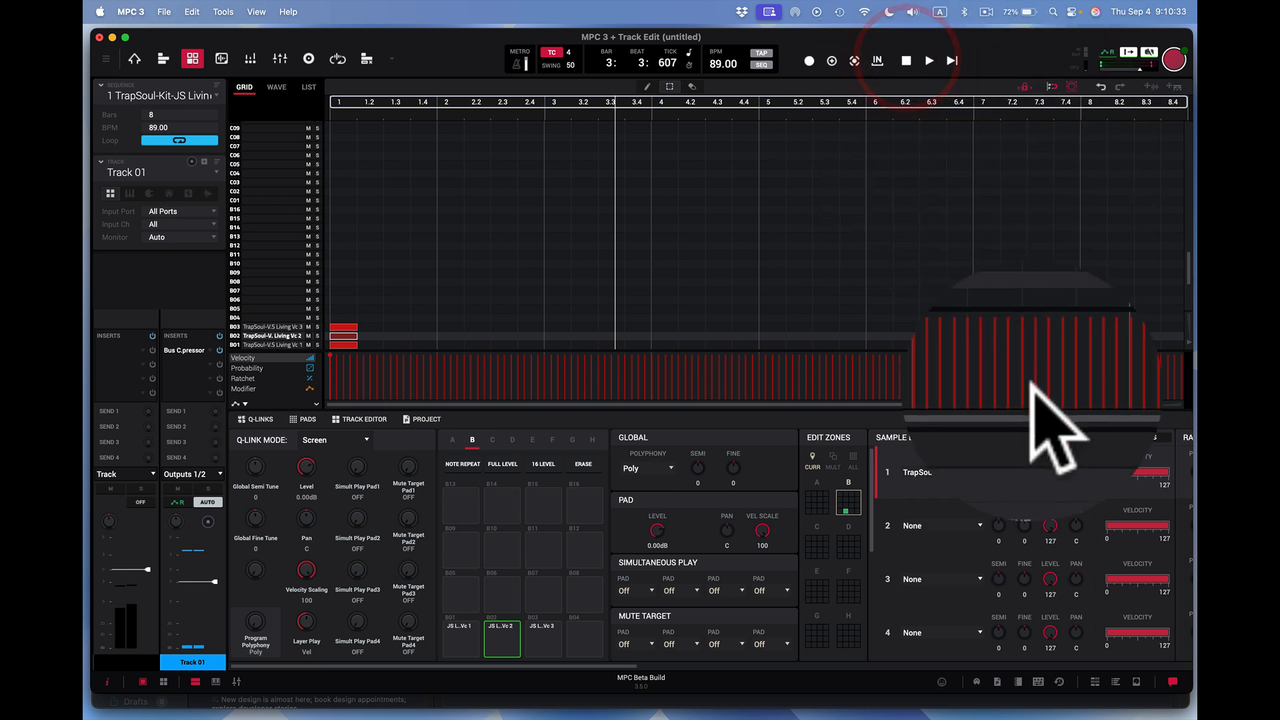
click(539, 636)
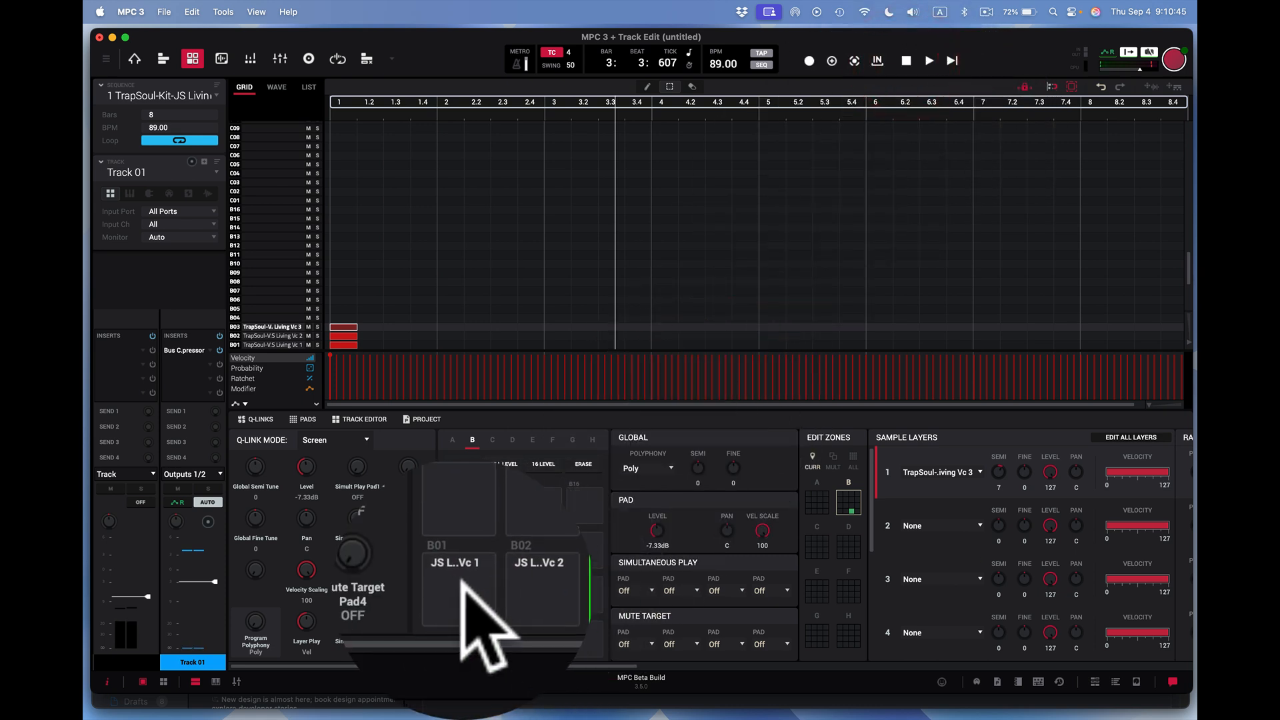
click(460, 638)
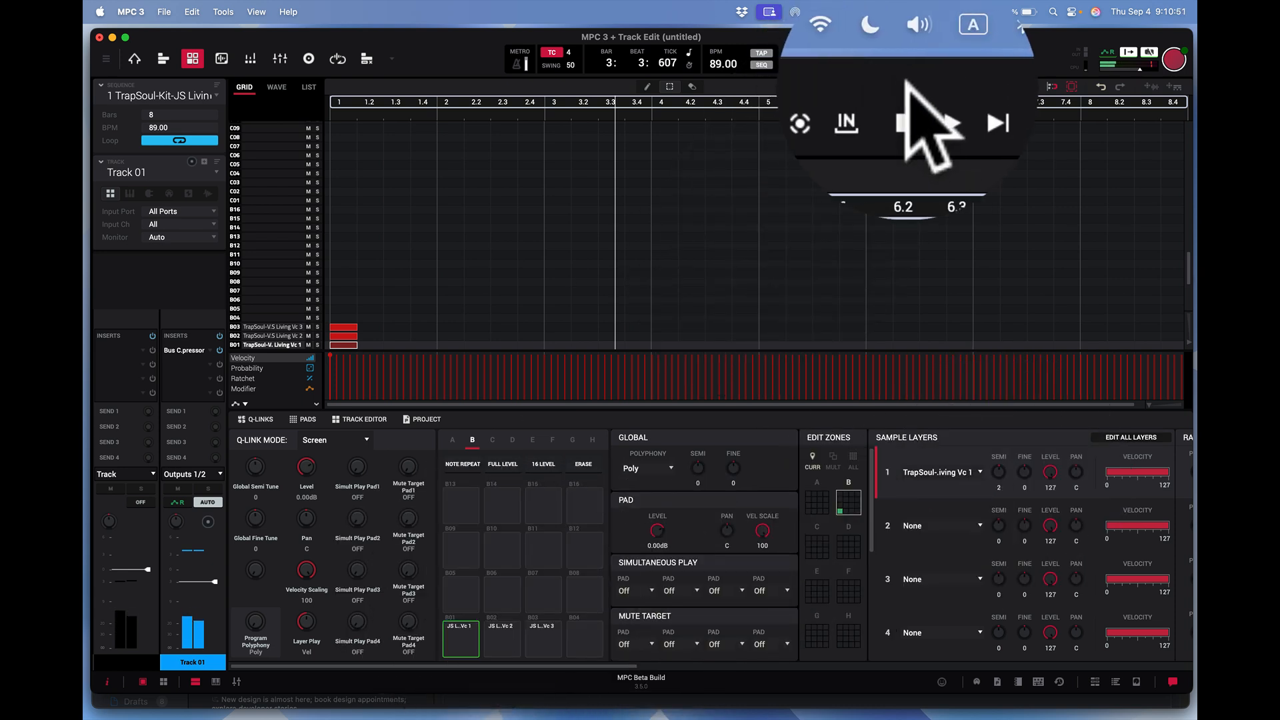
click(904, 58)
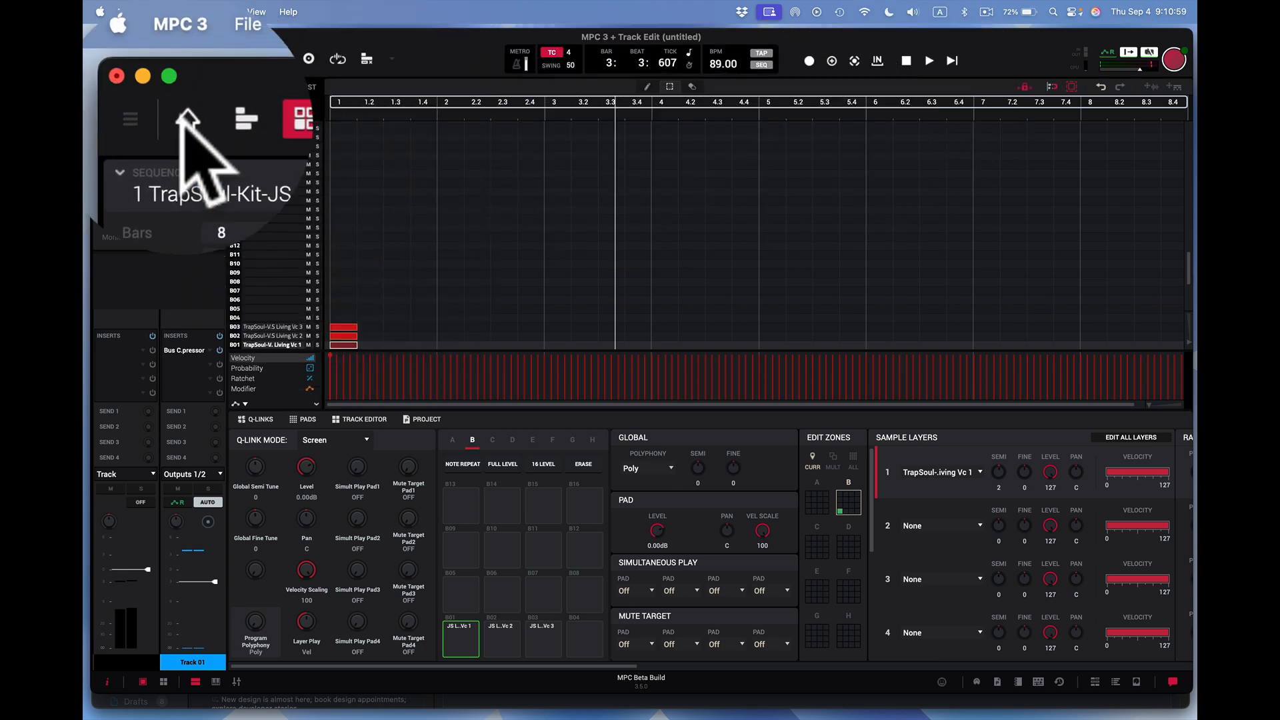
- Display the waveform of the Vc 1 sample on pad B01 in Main Mode and audition it
click(220, 59)
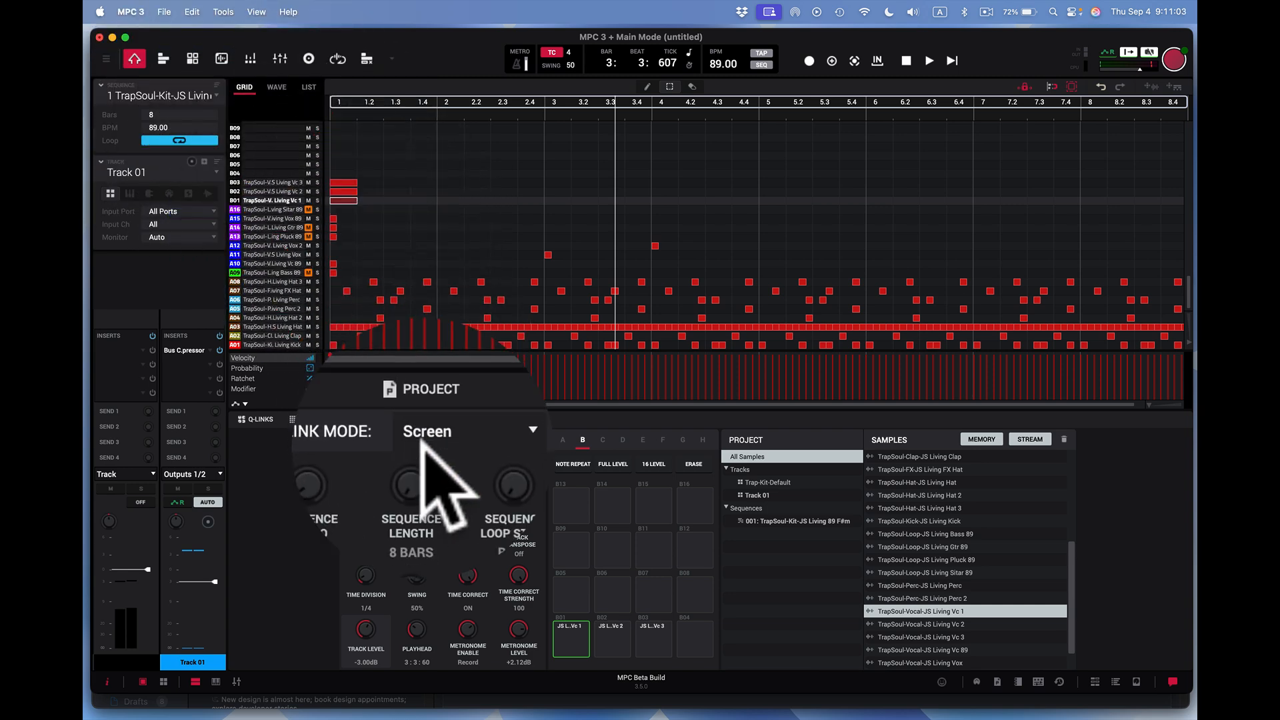
click(277, 86)
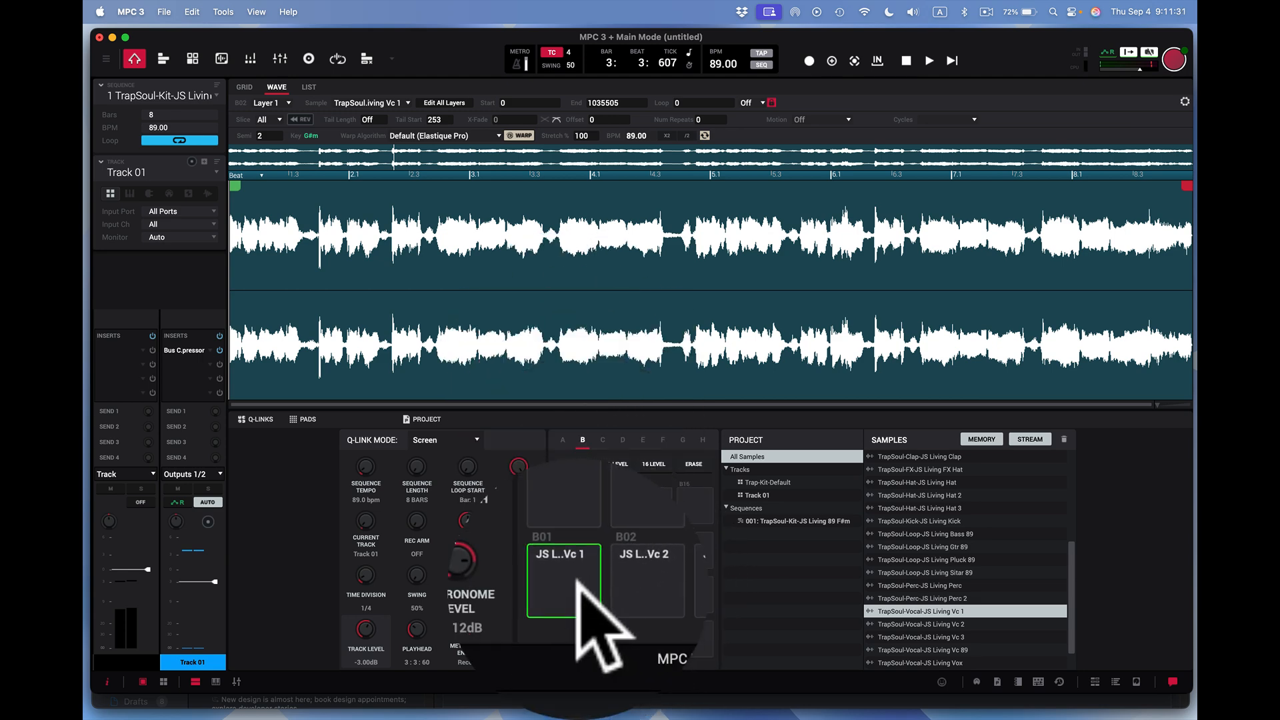
click(578, 641)
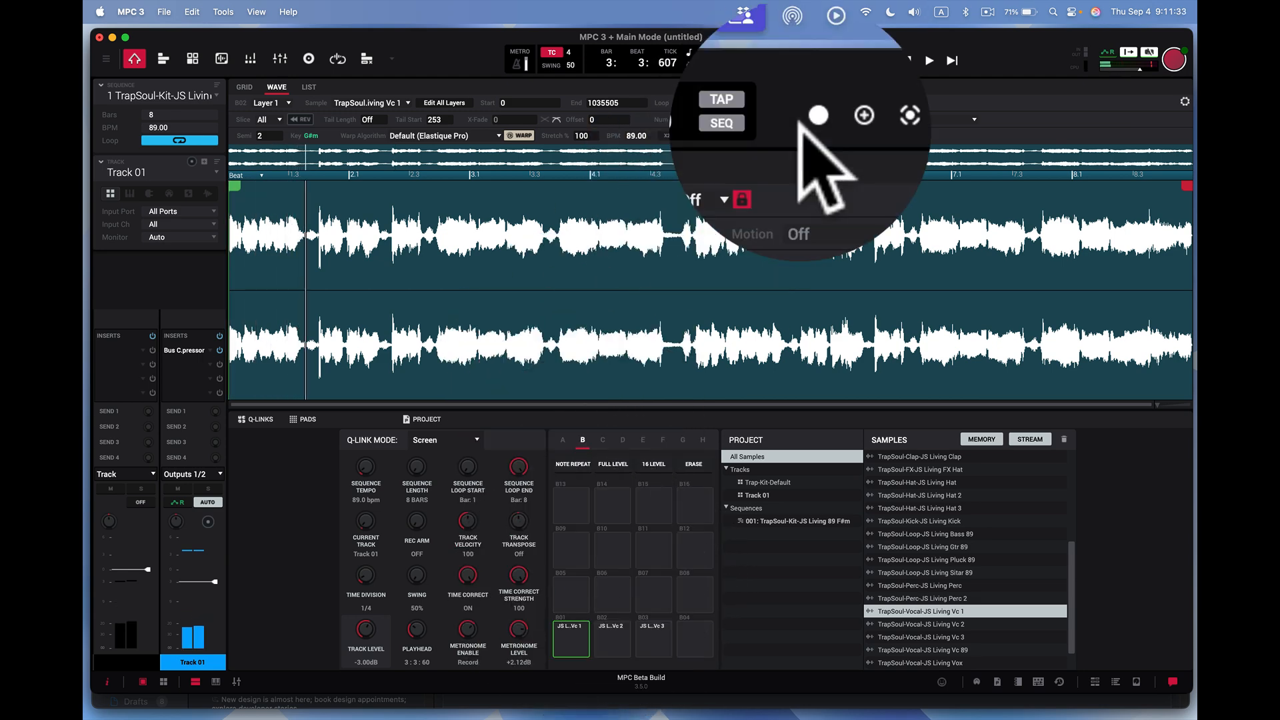
click(905, 61)
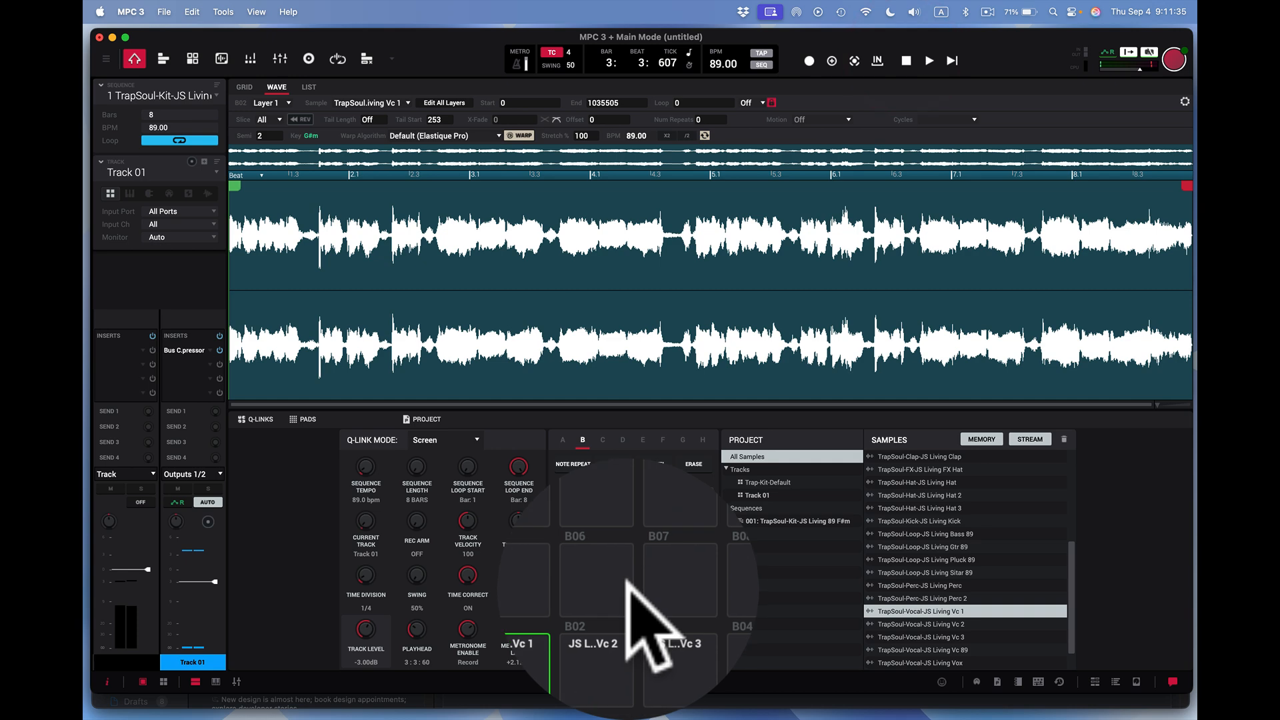
- Audition the JS Living Vc 2 pad (B02) with its waveform displayed and stop playback
click(617, 630)
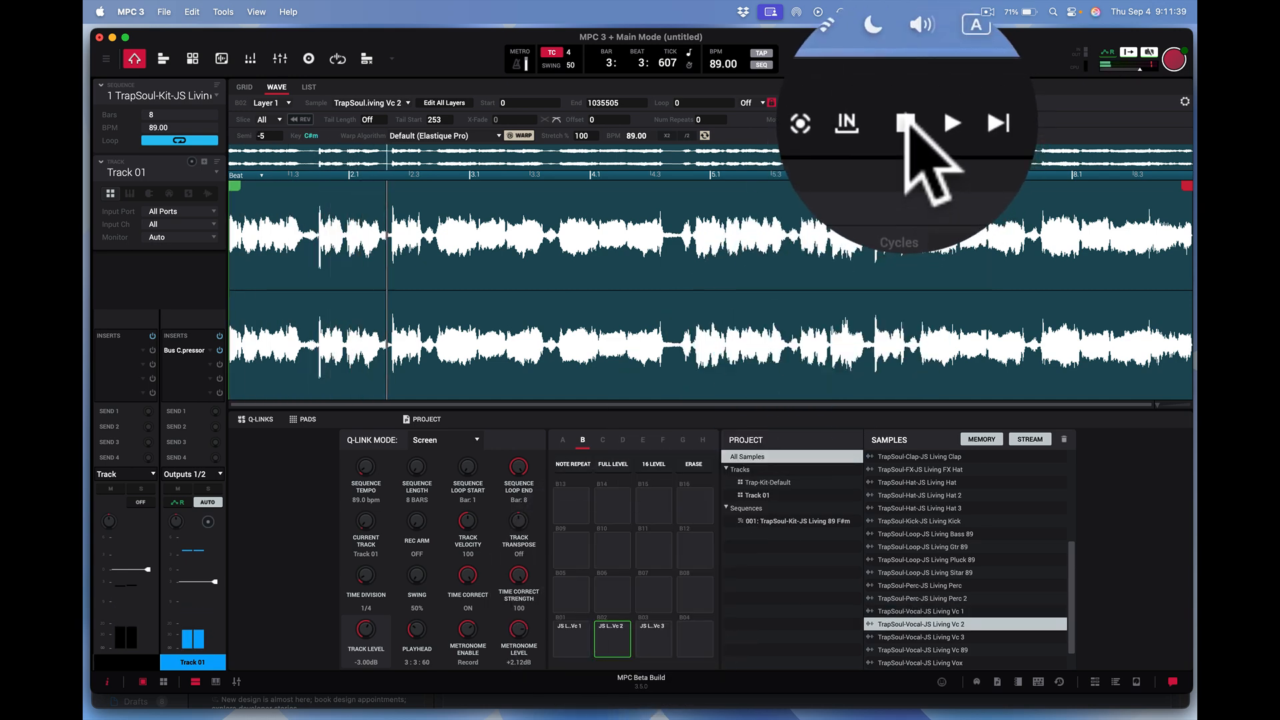
click(906, 61)
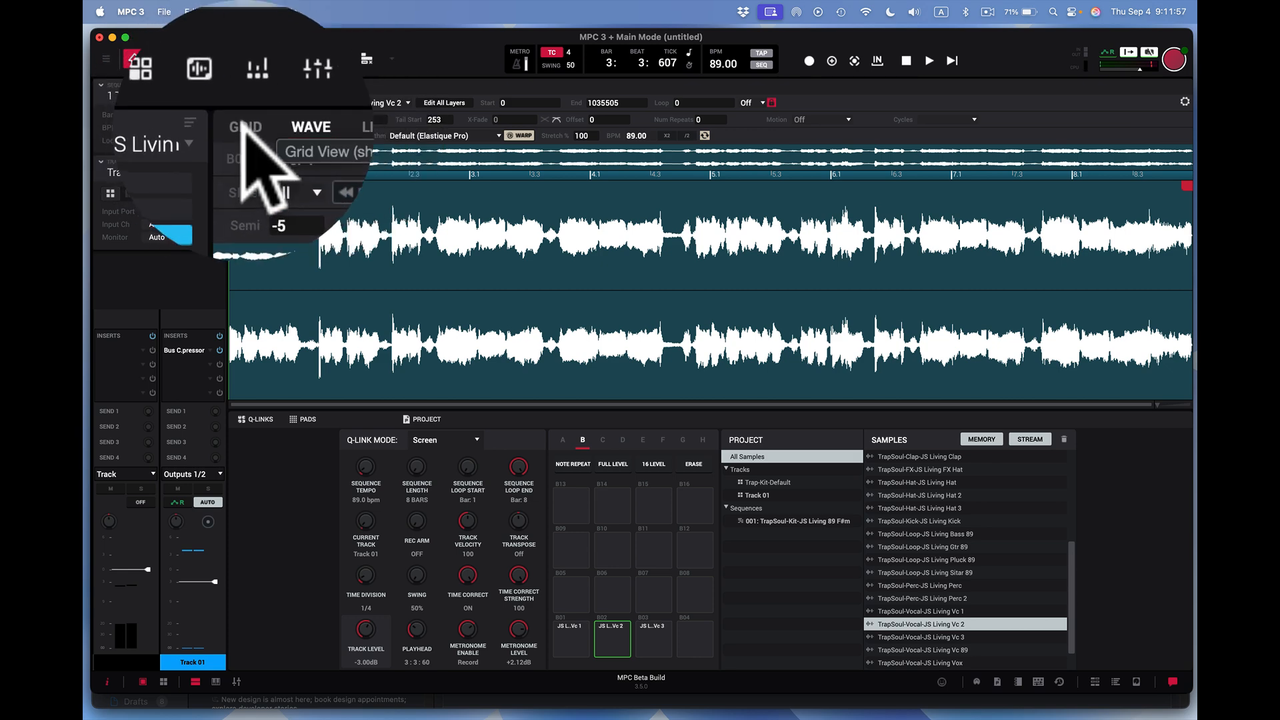
- Play the sequence in the grid, solo pads A10 and B02 to compare the main vocal with and without Vc 2, and stop playback
click(244, 125)
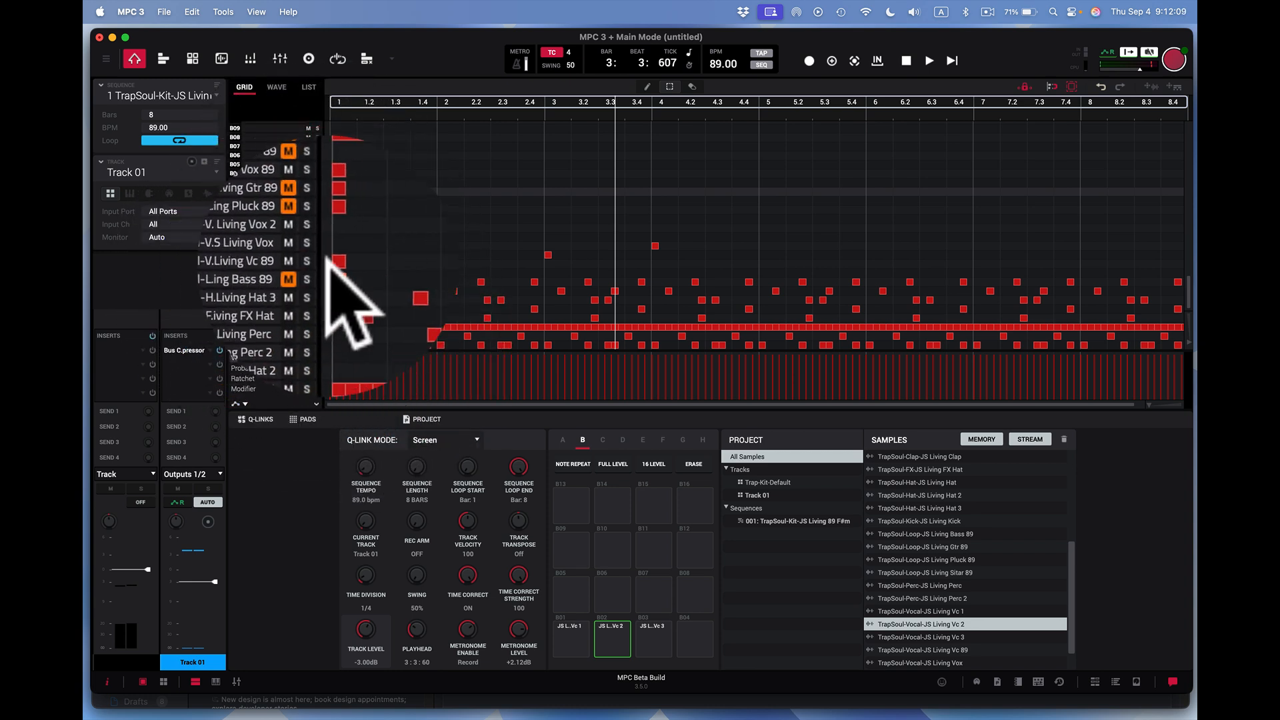
click(952, 61)
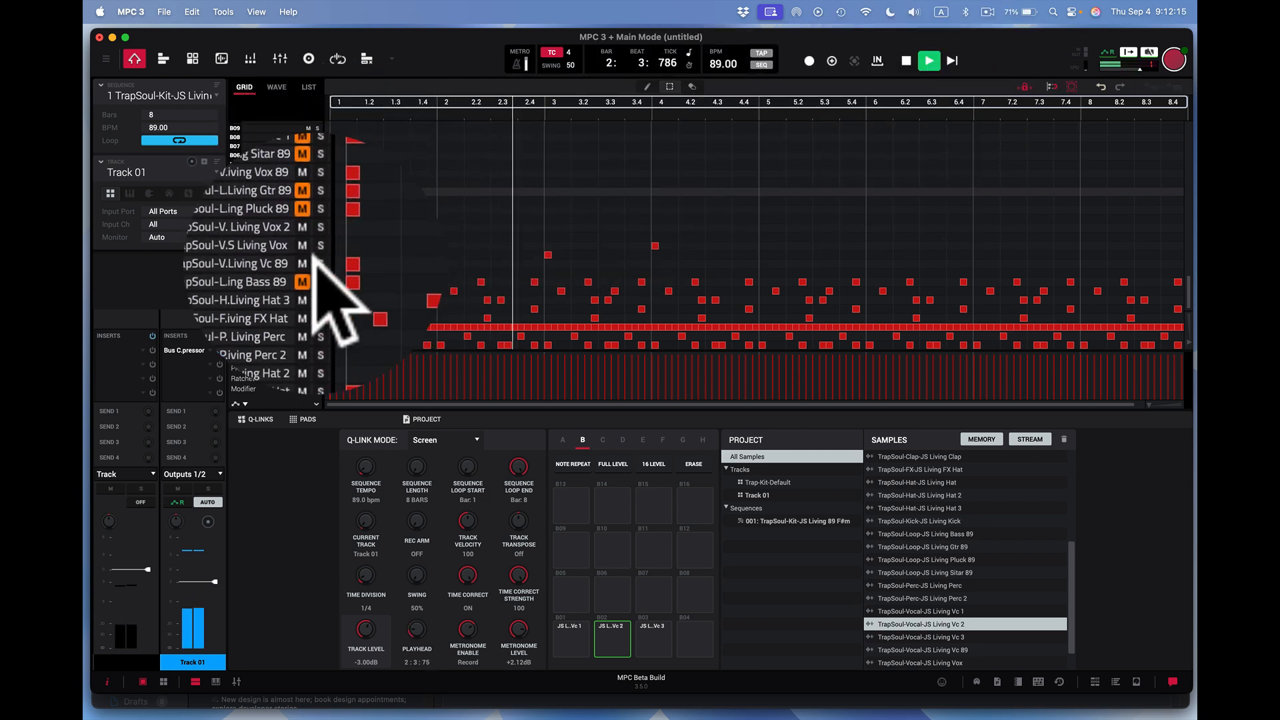
scroll(326, 240, up, 4)
click(318, 190)
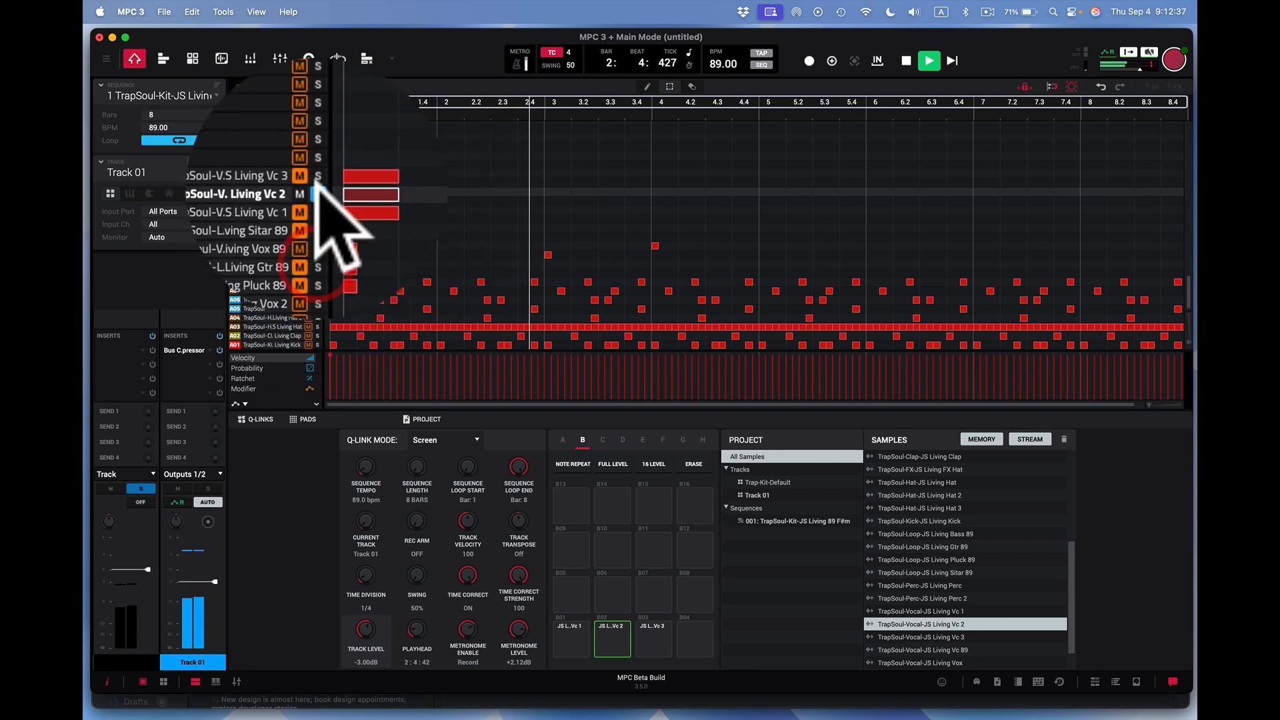
click(315, 179)
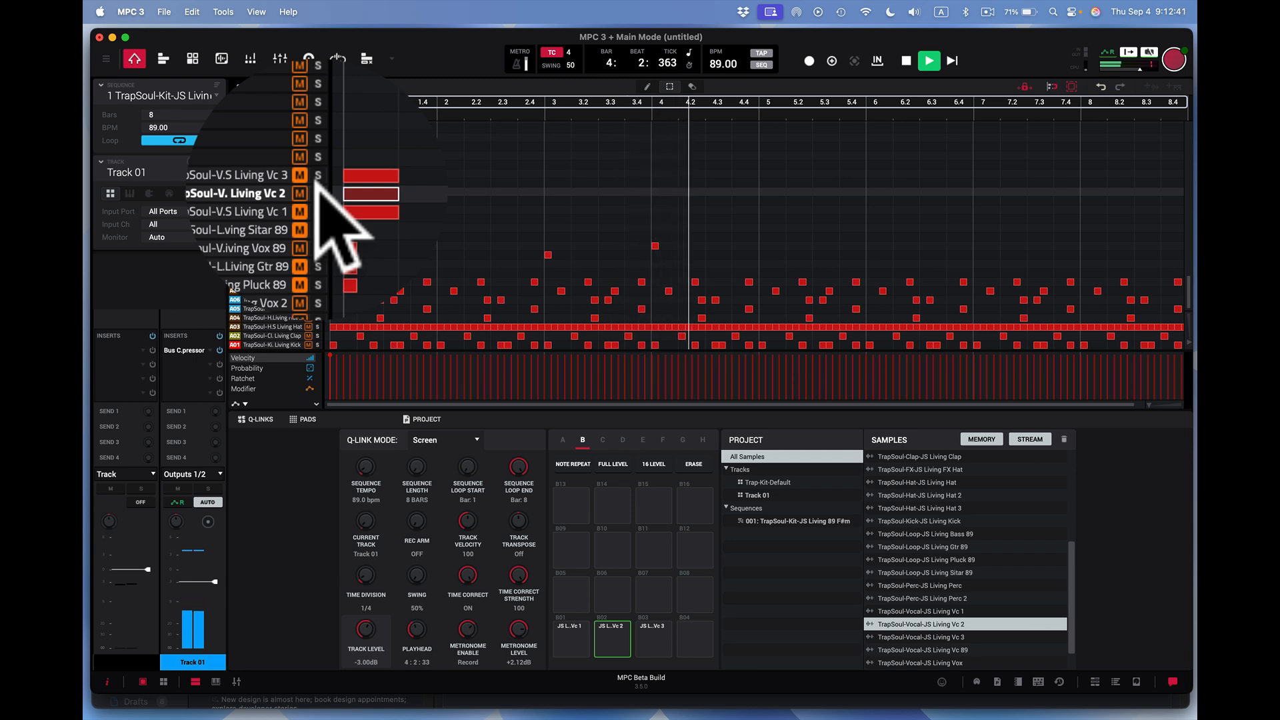
key(space)
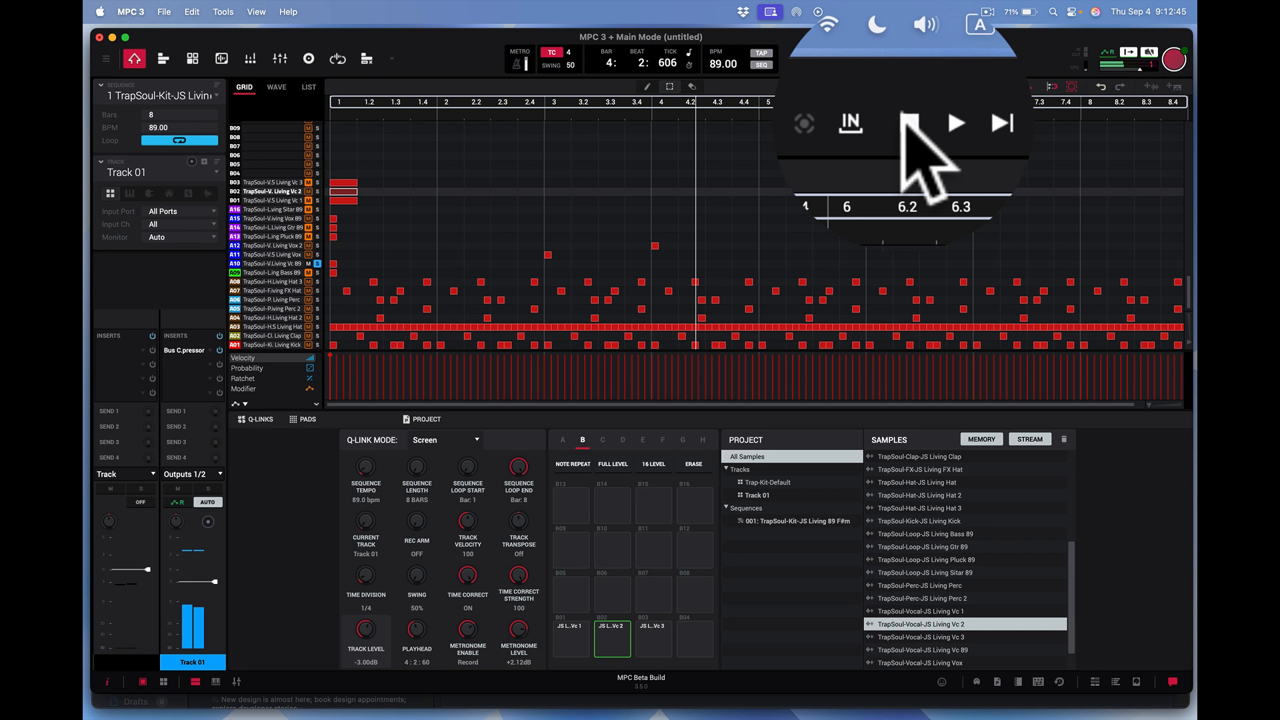
click(904, 59)
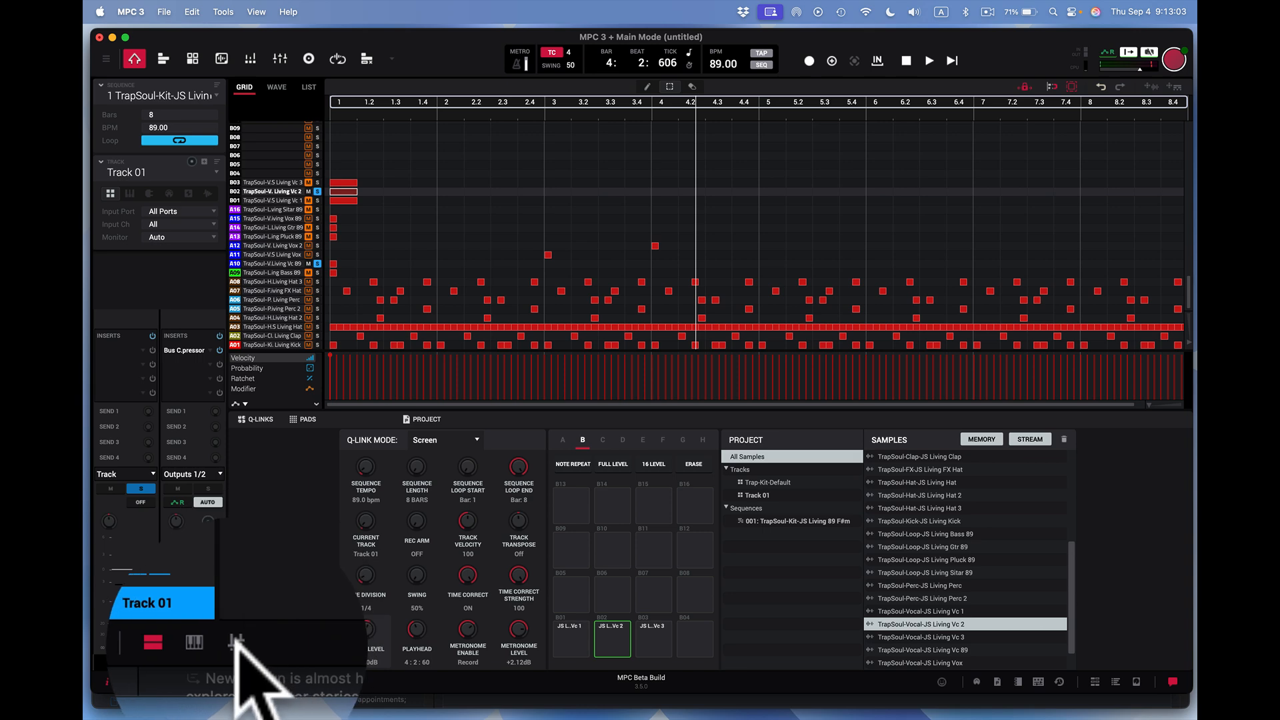
- Open and enlarge the Mixer window, and route the vocal pads A10 and B02 to Submix 1
click(236, 681)
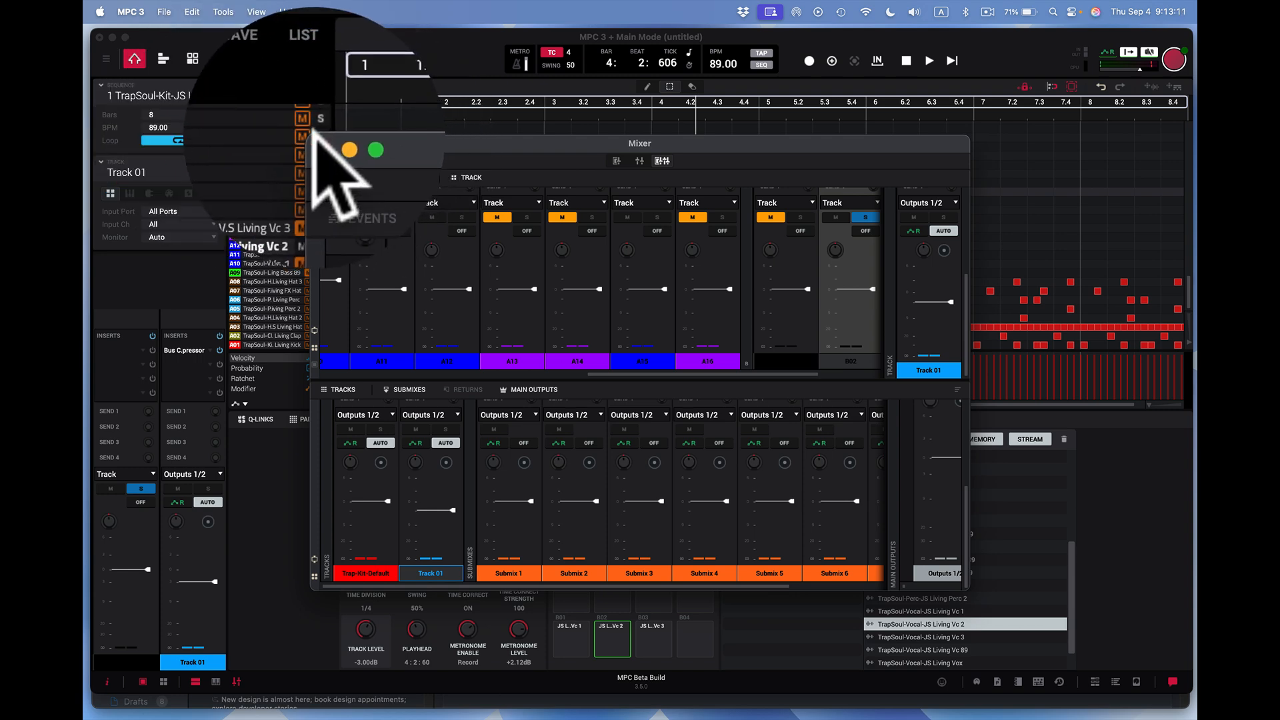
drag(308, 135, 107, 37)
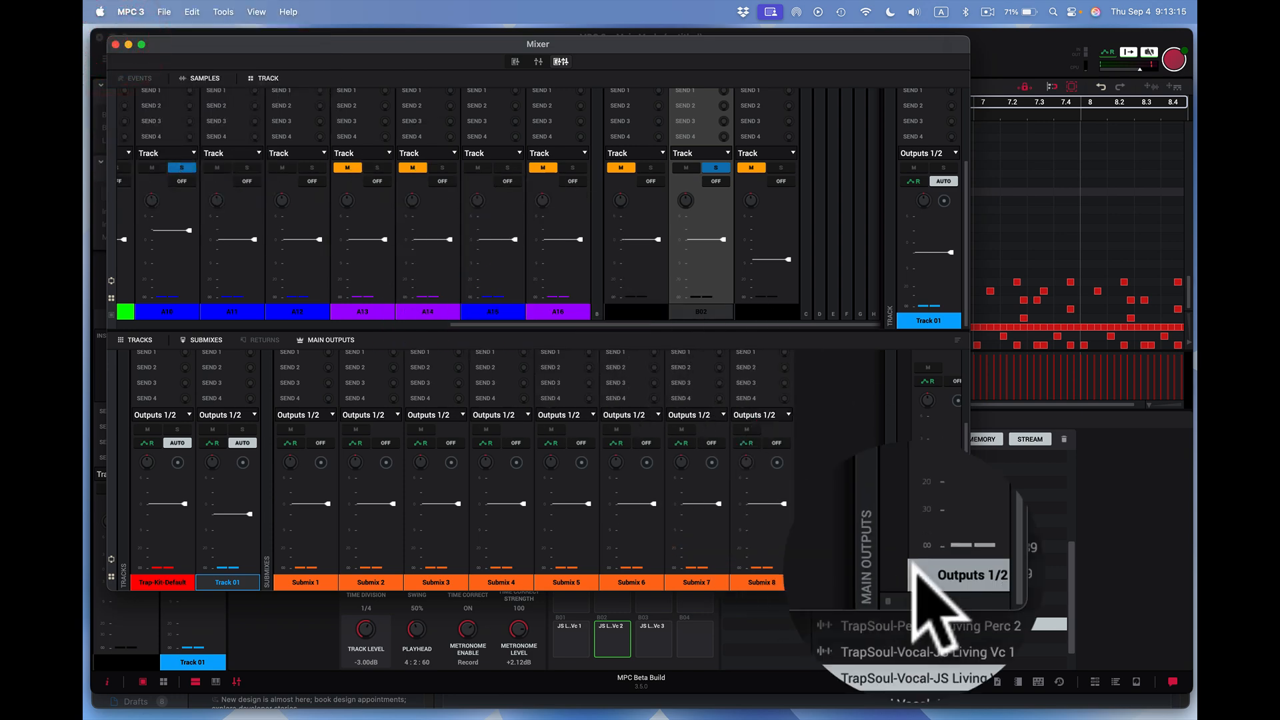
drag(968, 590, 1107, 662)
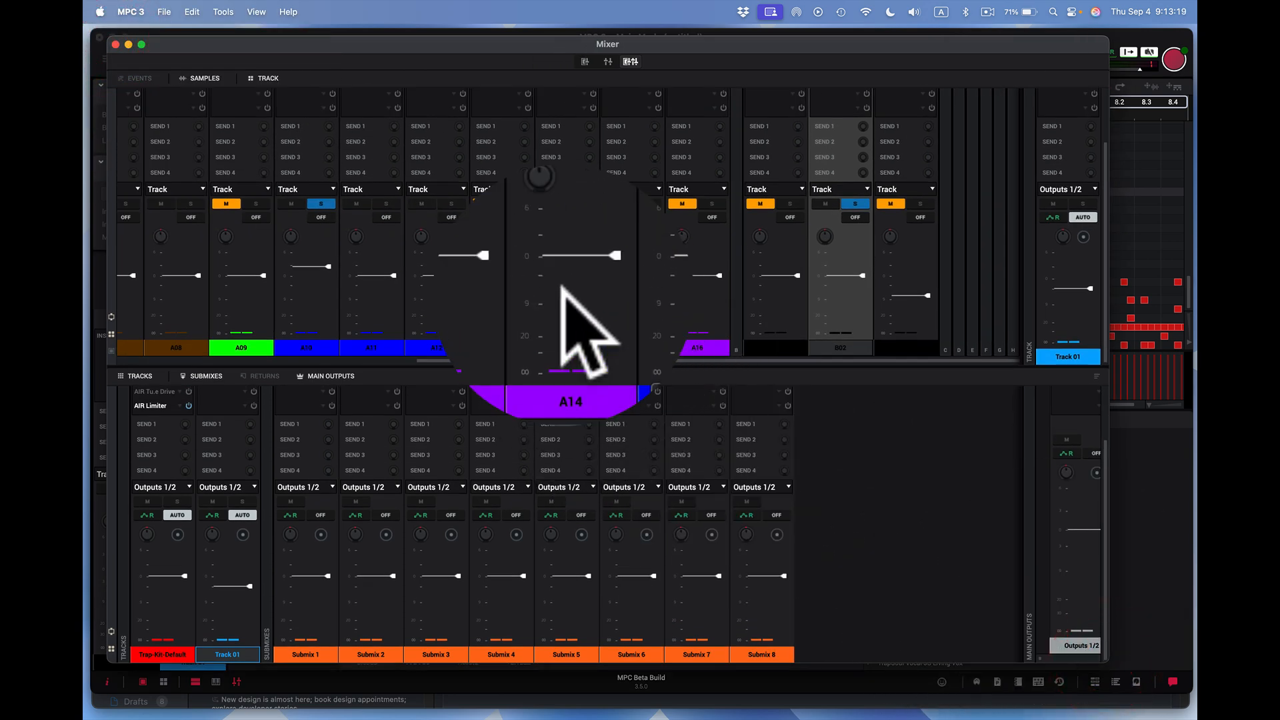
click(331, 188)
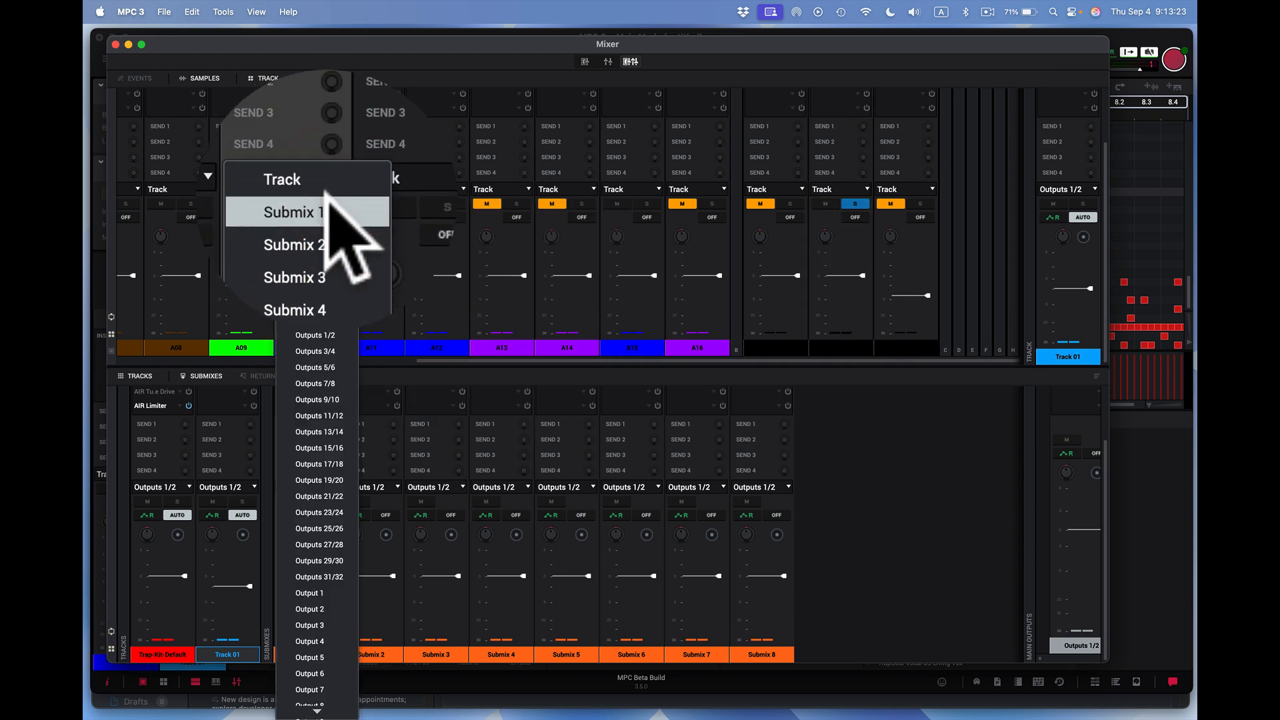
click(326, 203)
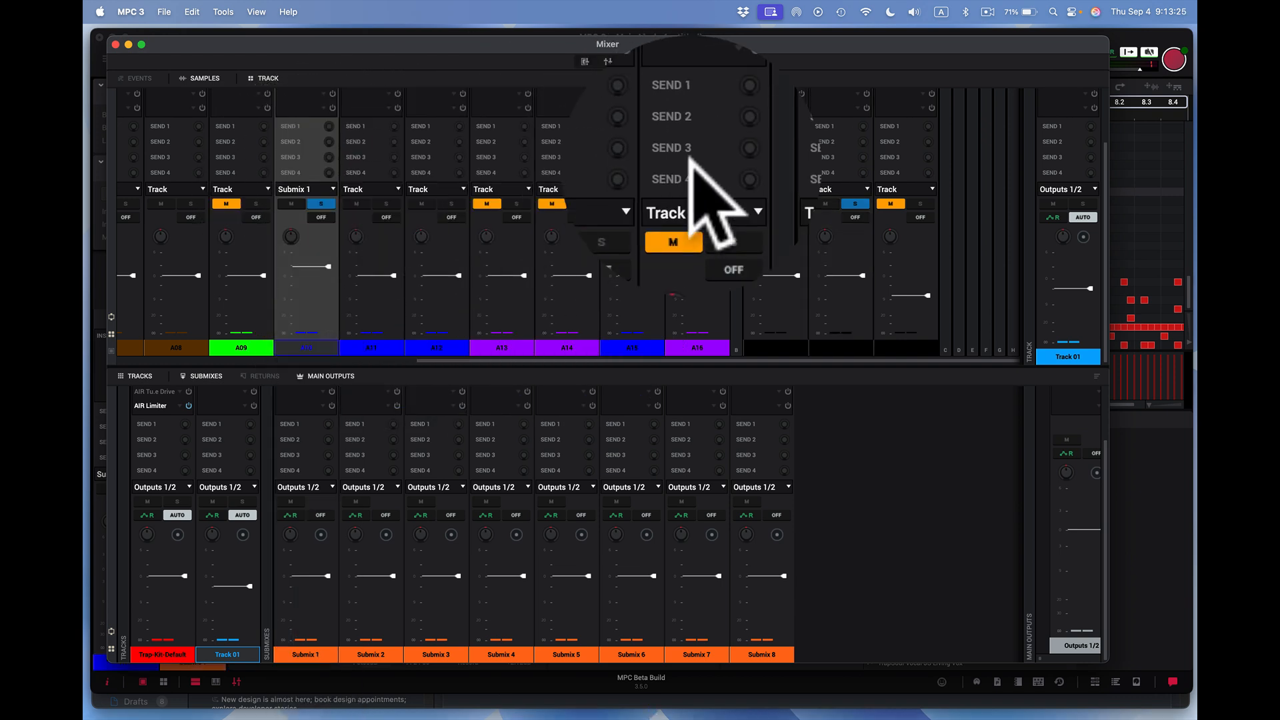
click(868, 189)
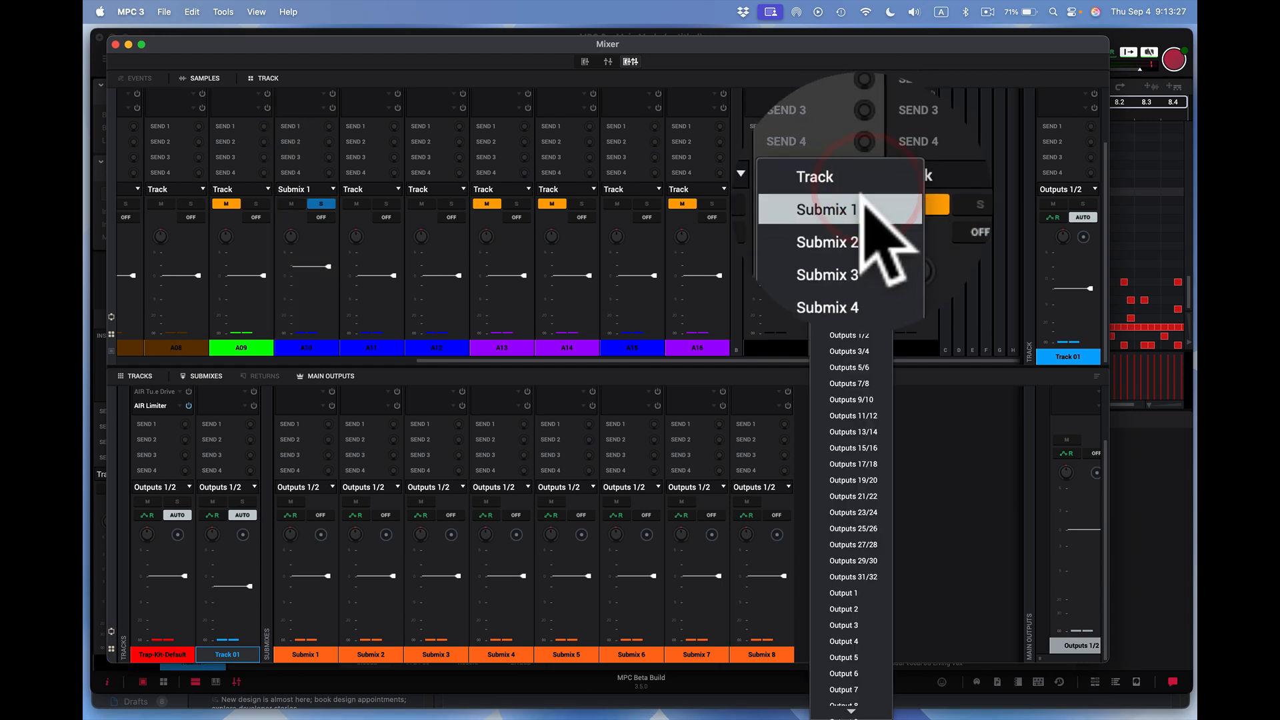
click(862, 206)
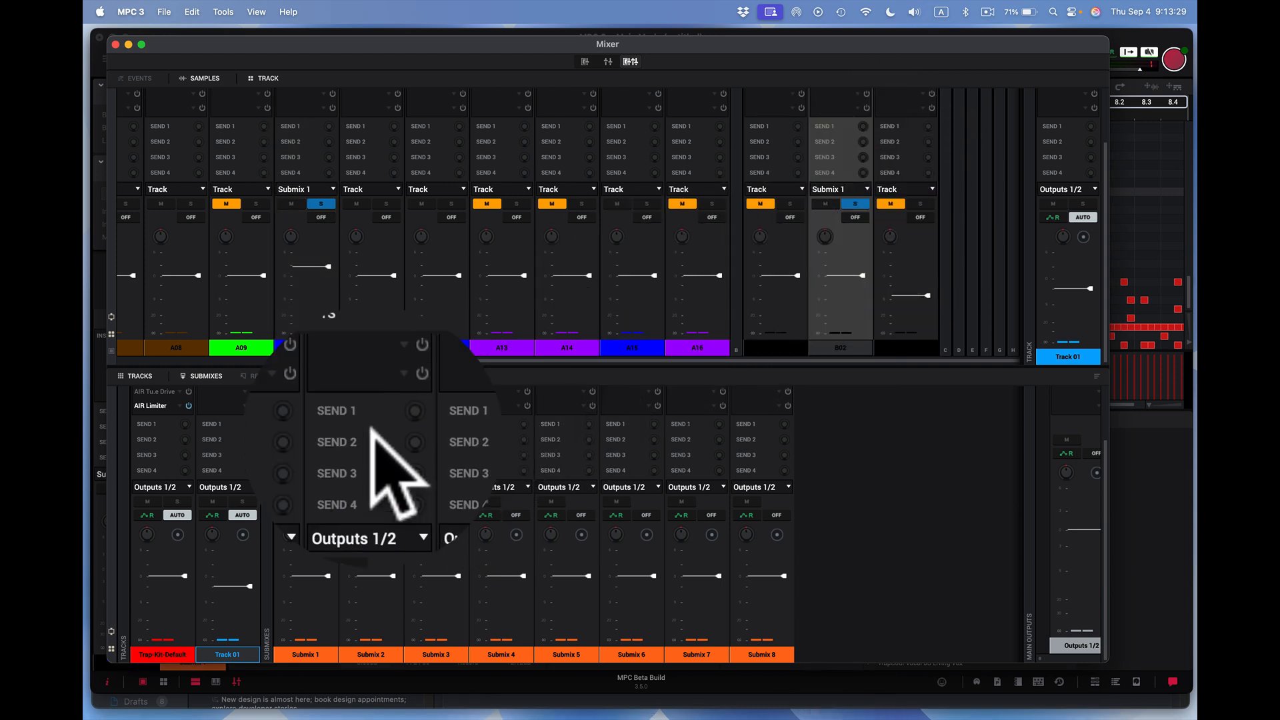
- Insert AIR Vocal Doubler in the first insert slot of Submix 1
scroll(308, 415, up, 1)
scroll(307, 407, up, 2)
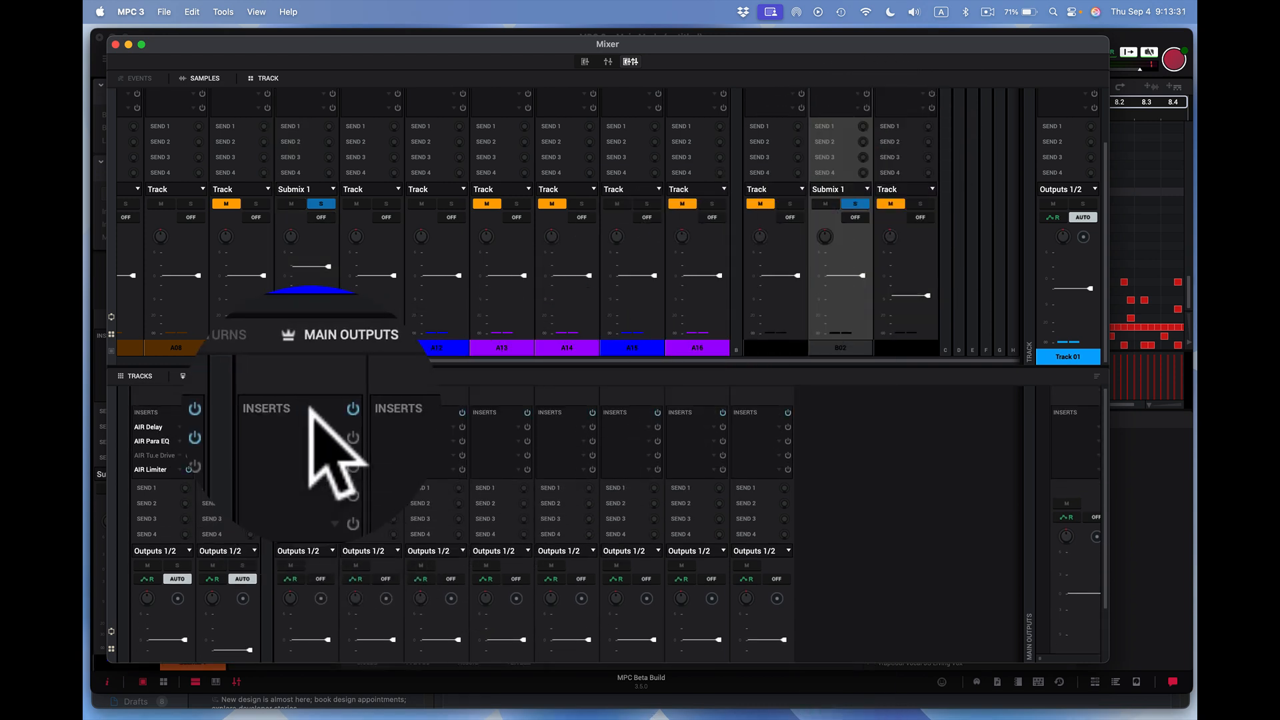
click(319, 417)
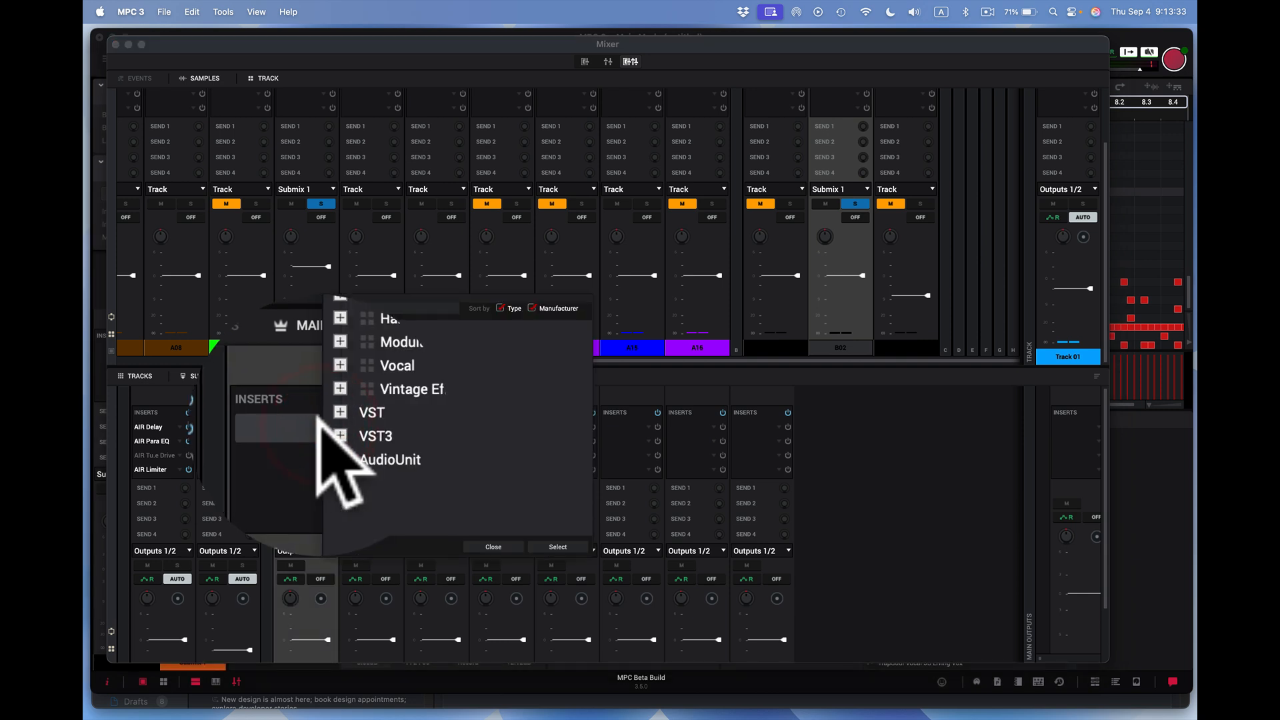
click(326, 399)
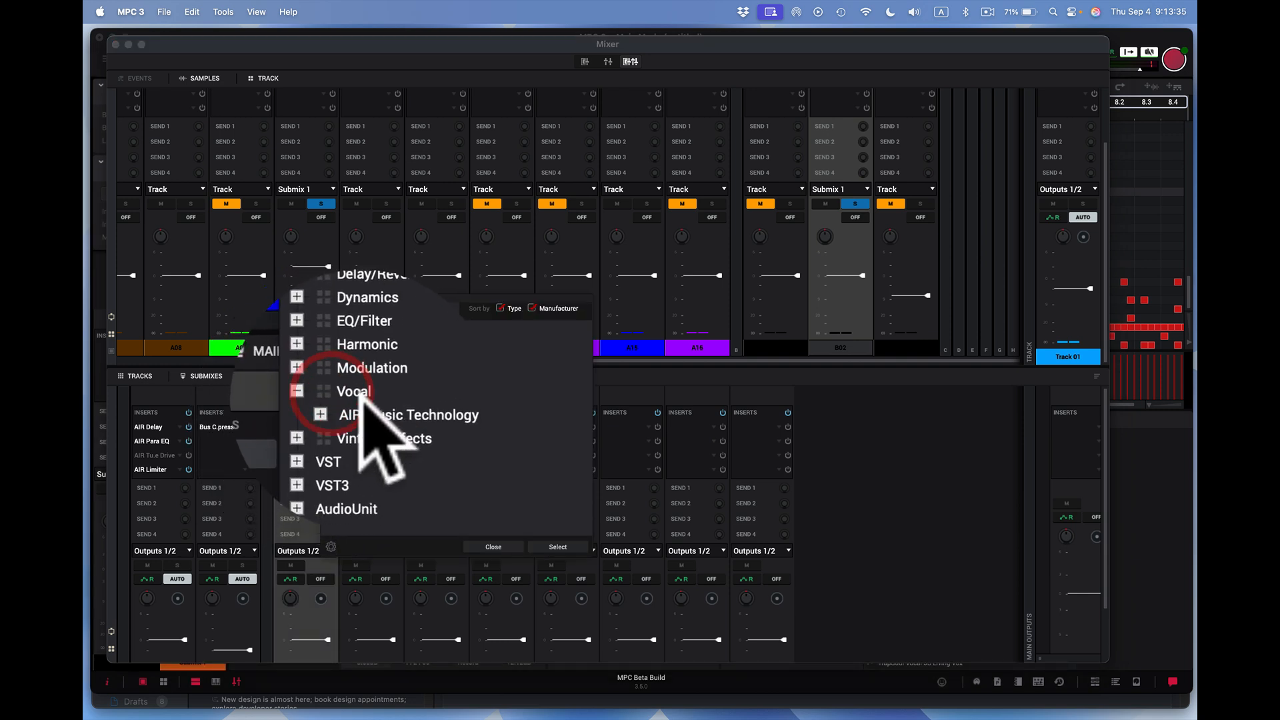
click(333, 403)
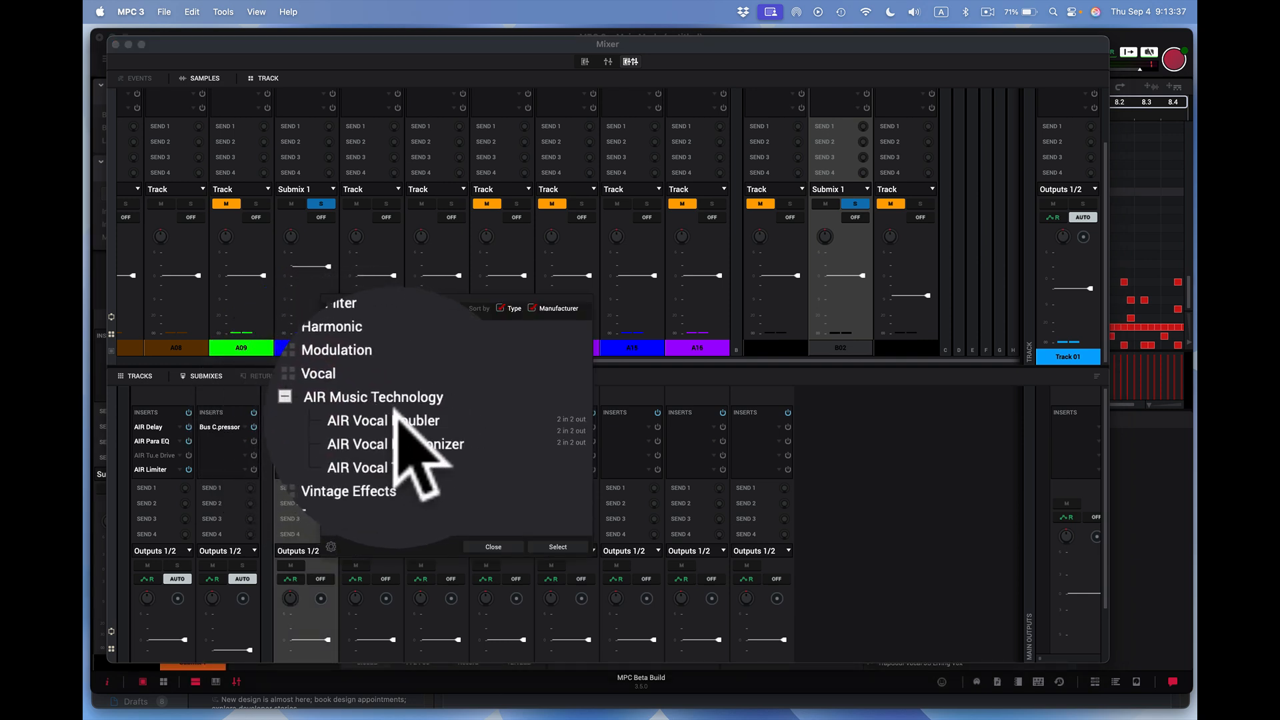
double_click(397, 420)
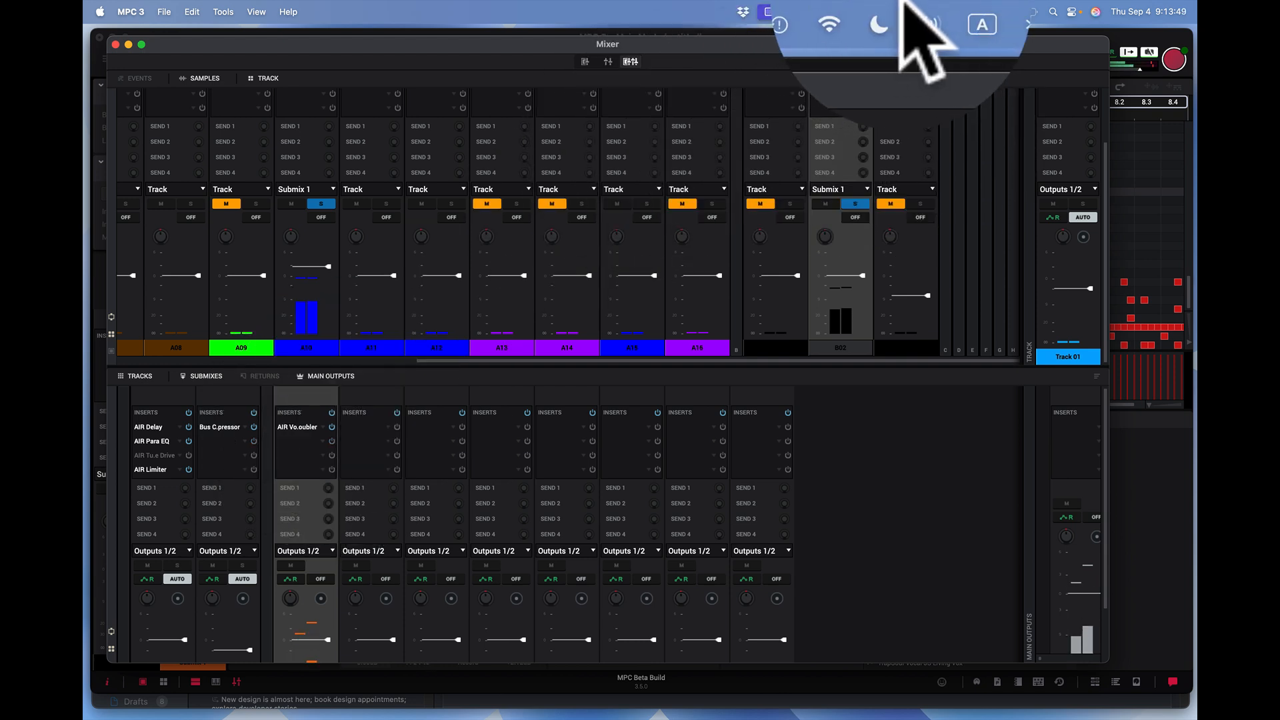
- Move the Mixer window down to uncover the transport controls and stop playback
click(900, 74)
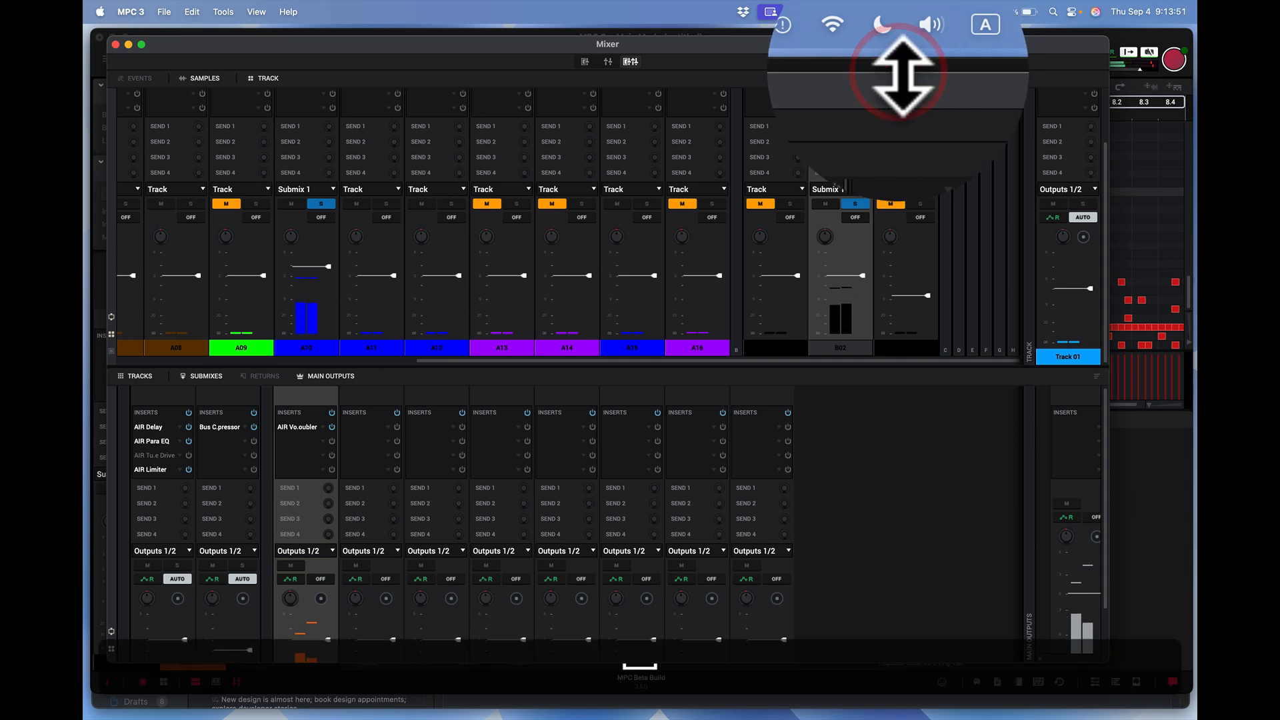
drag(906, 42, 917, 86)
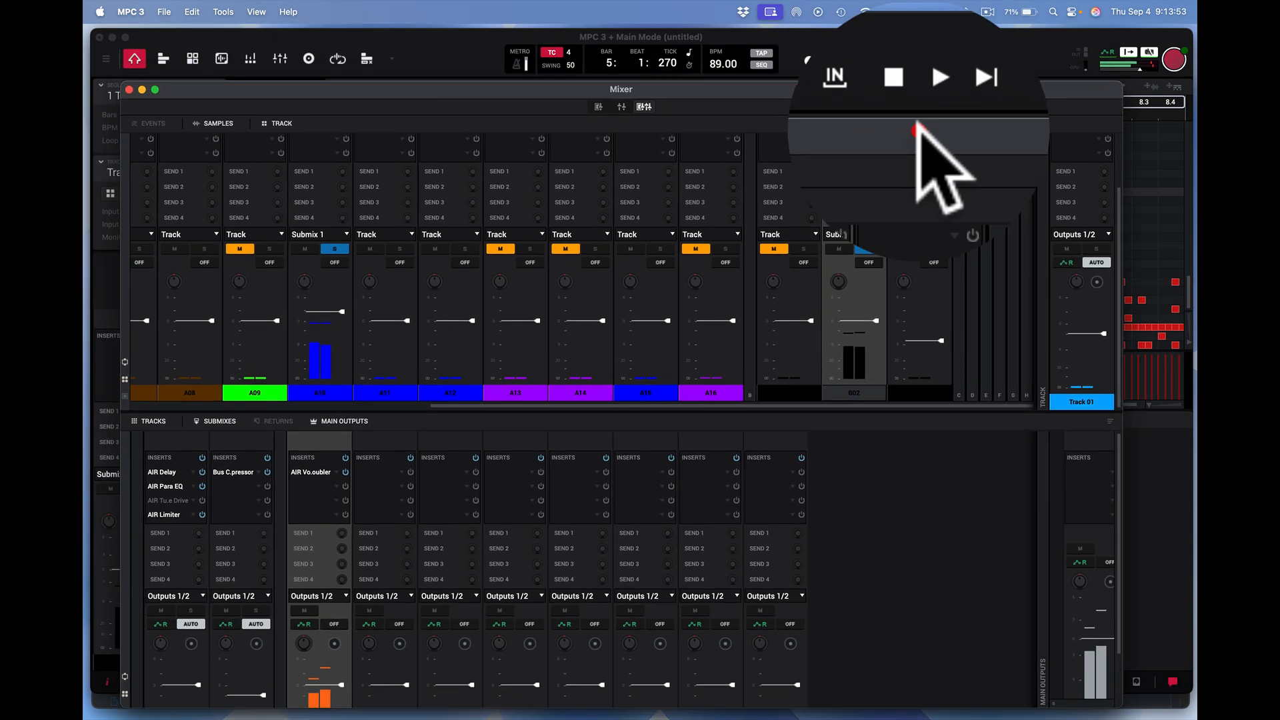
click(906, 57)
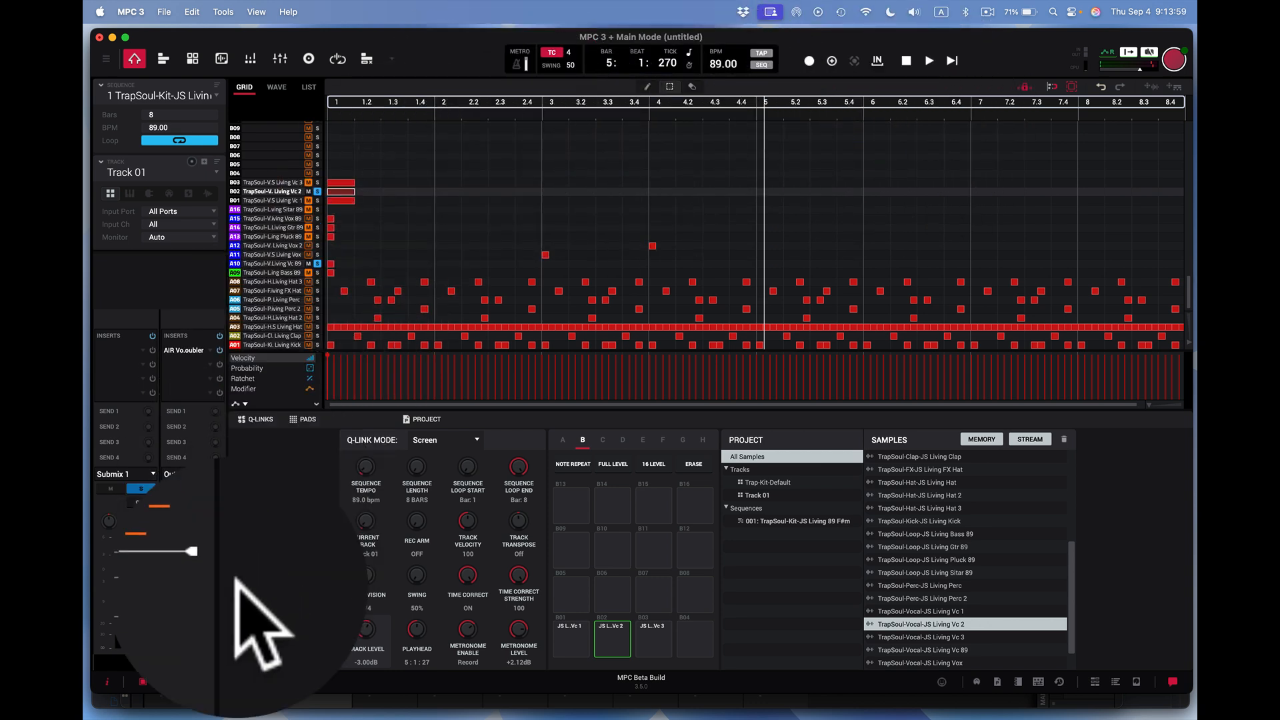
- Reopen the Mixer in the tracks and submixes view and insert AIR Vocal Harmonizer in the second insert slot of Submix 1
click(236, 681)
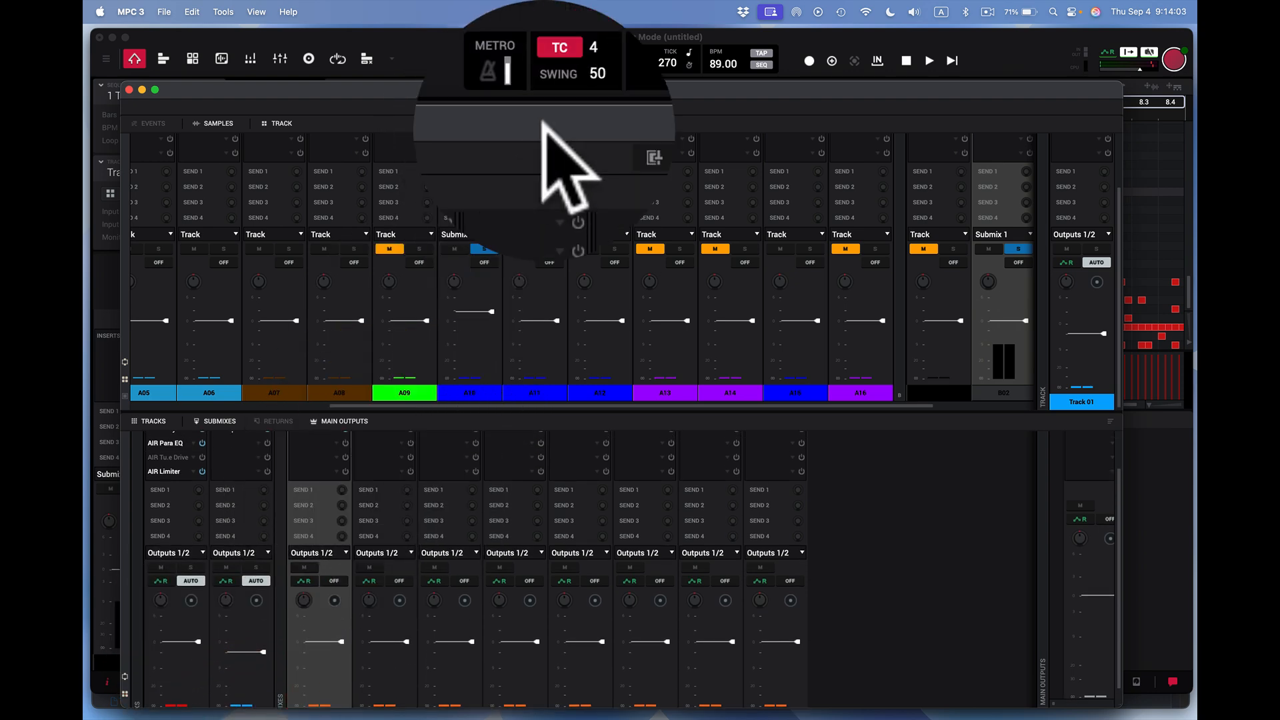
click(622, 106)
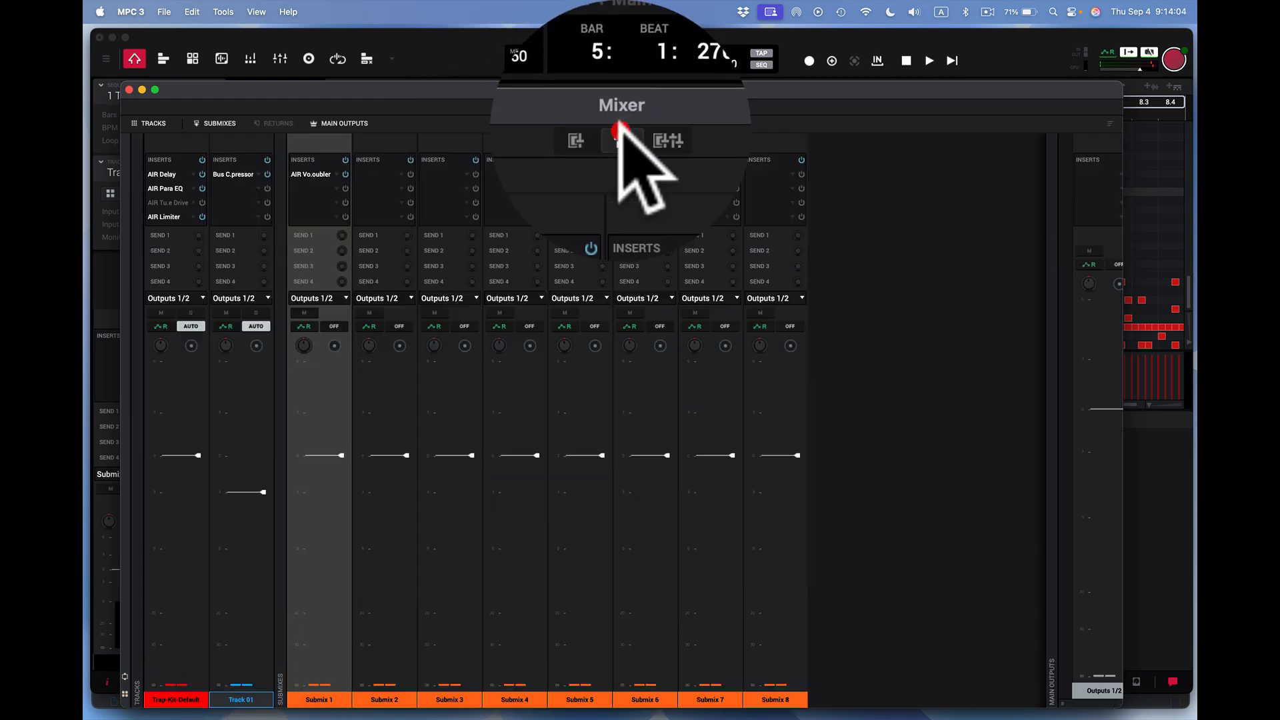
click(337, 189)
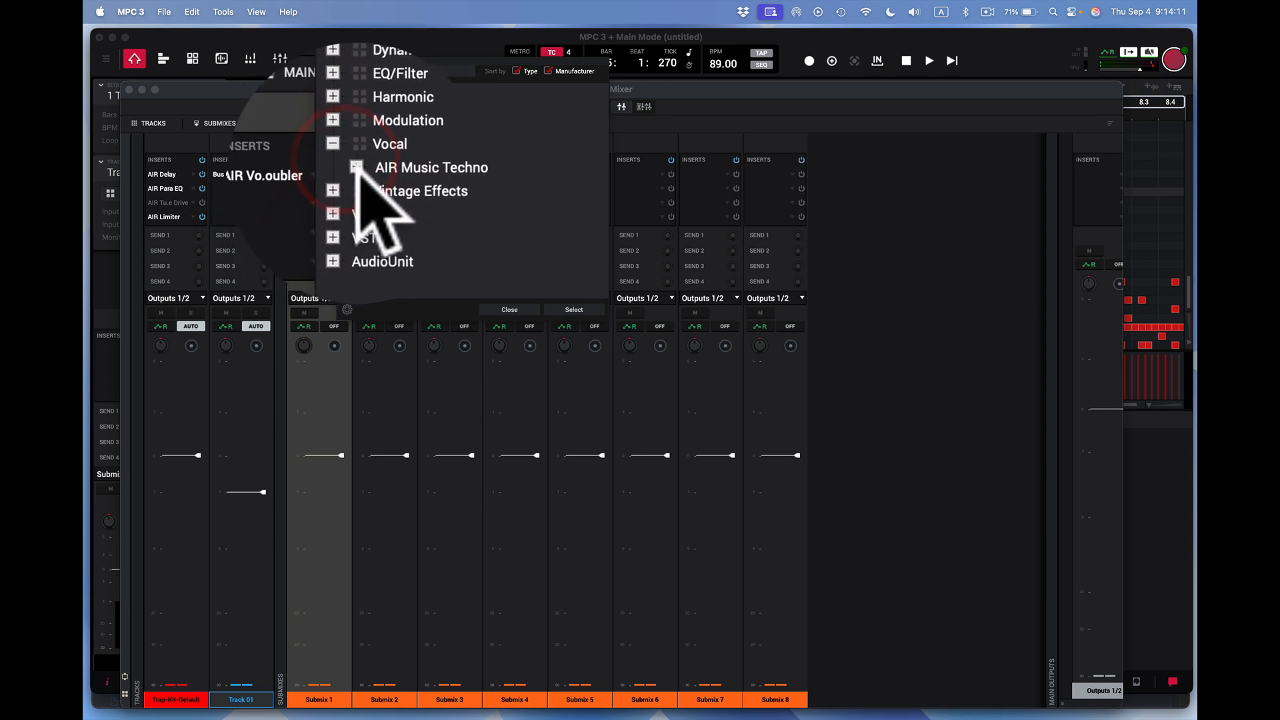
click(352, 170)
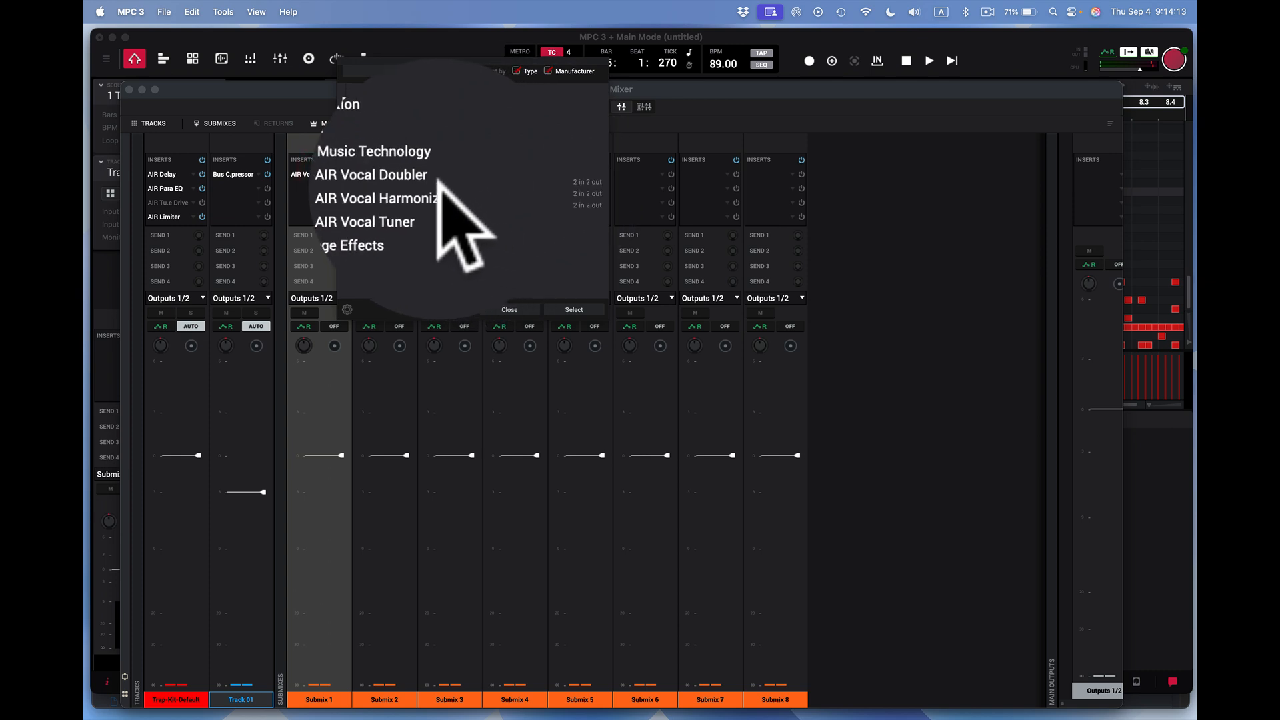
double_click(430, 192)
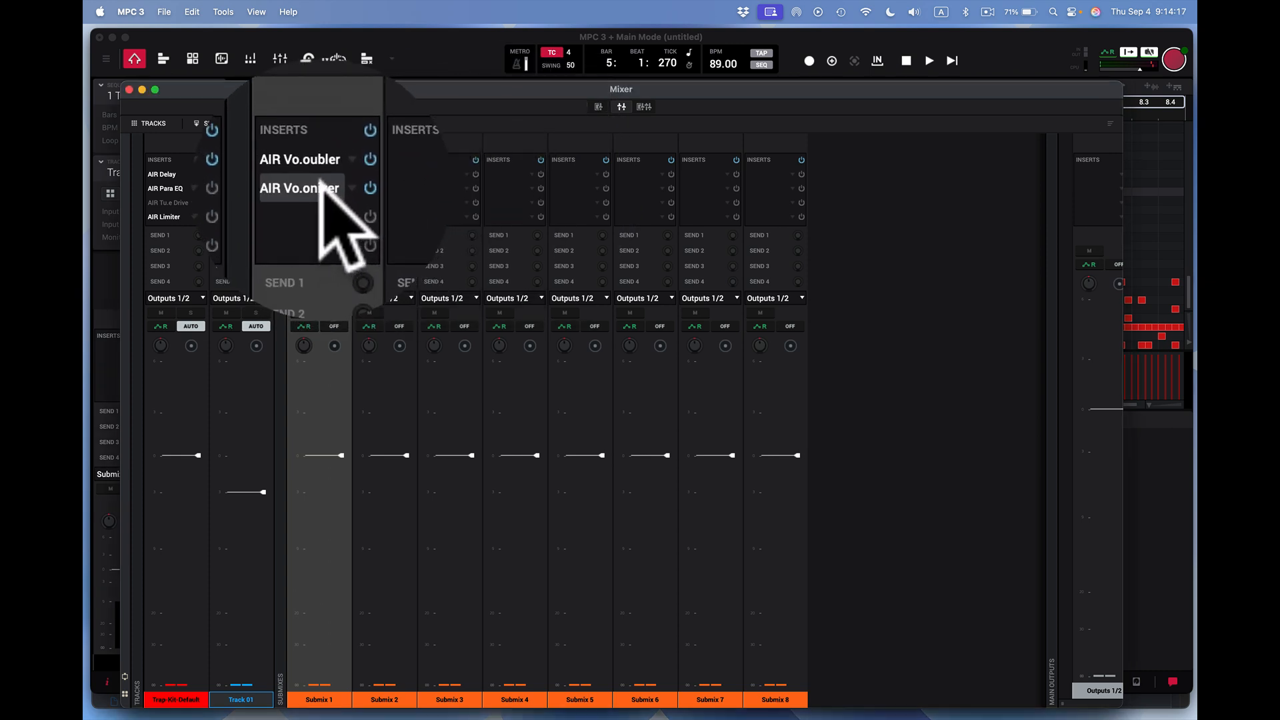
- Insert the AIR Chorus modulation effect in the third insert slot of Submix 1
click(334, 202)
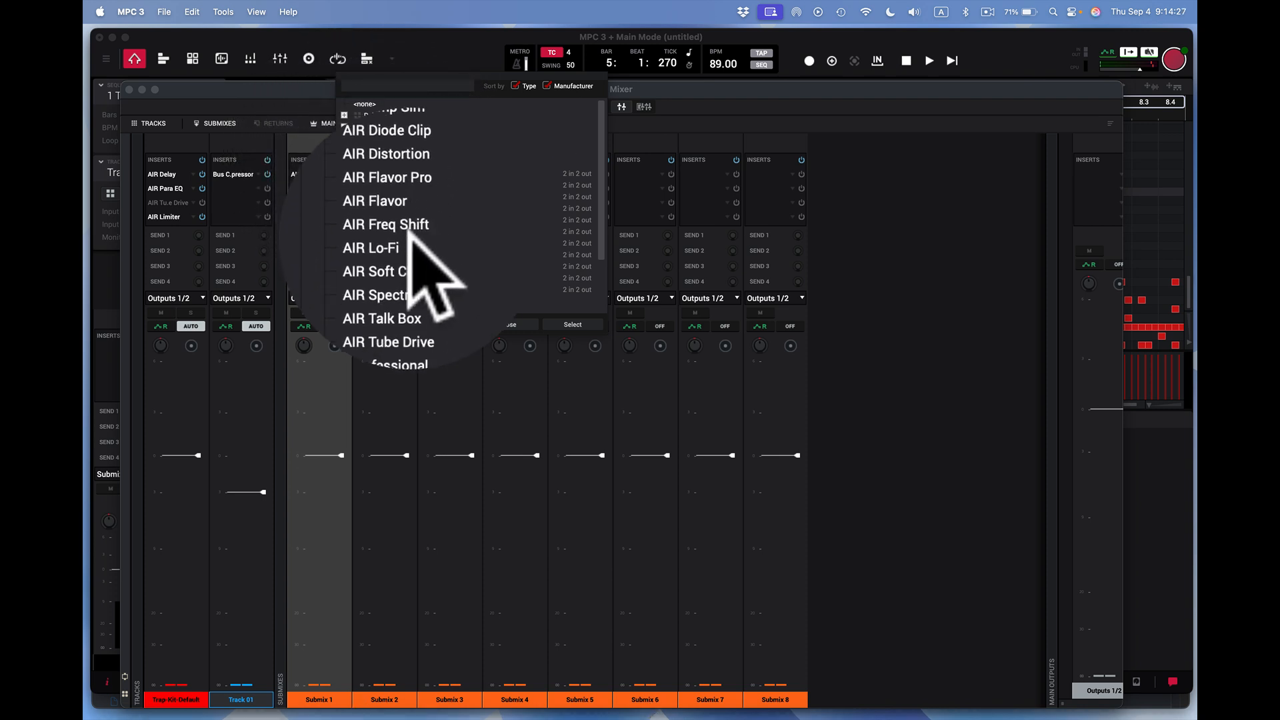
click(341, 147)
click(349, 160)
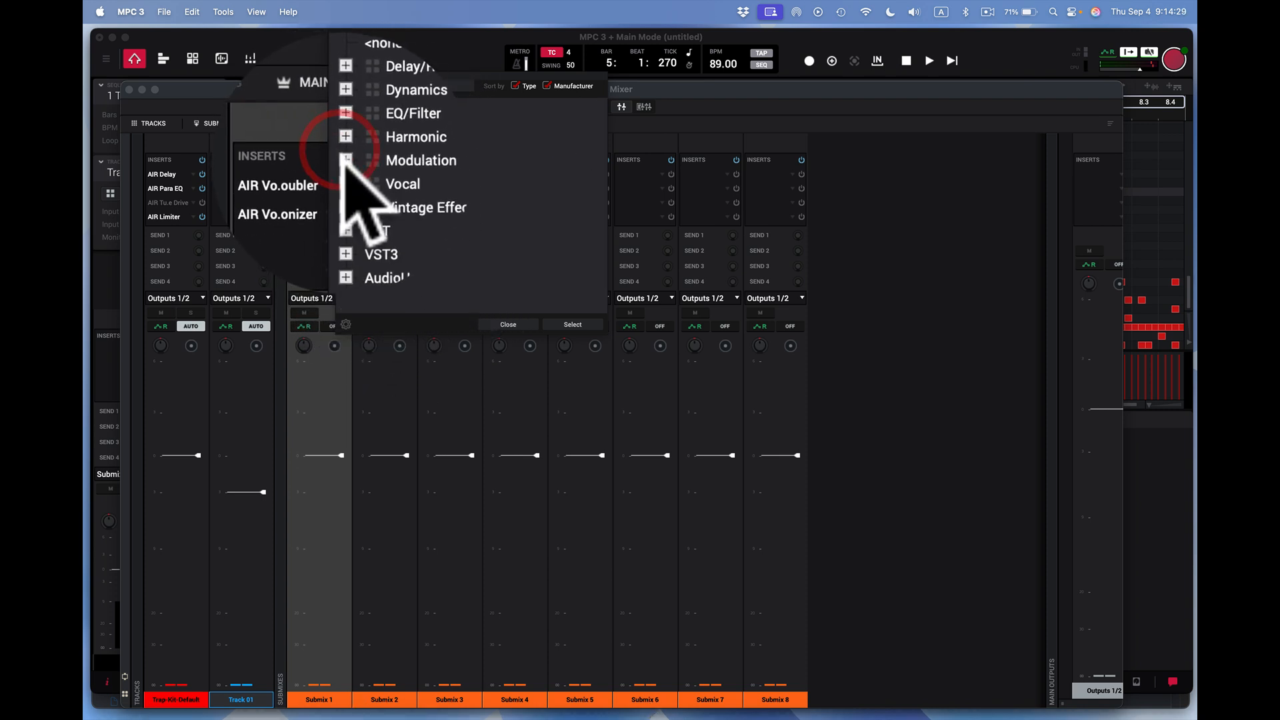
click(353, 174)
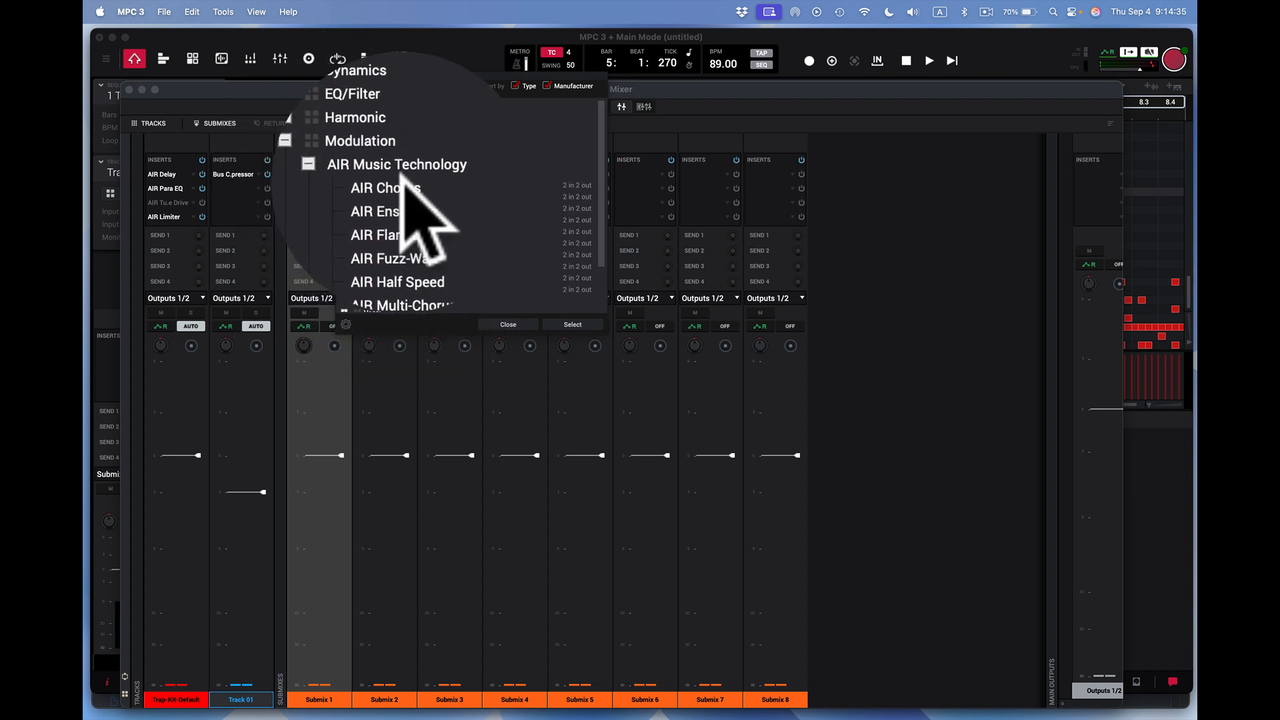
double_click(402, 179)
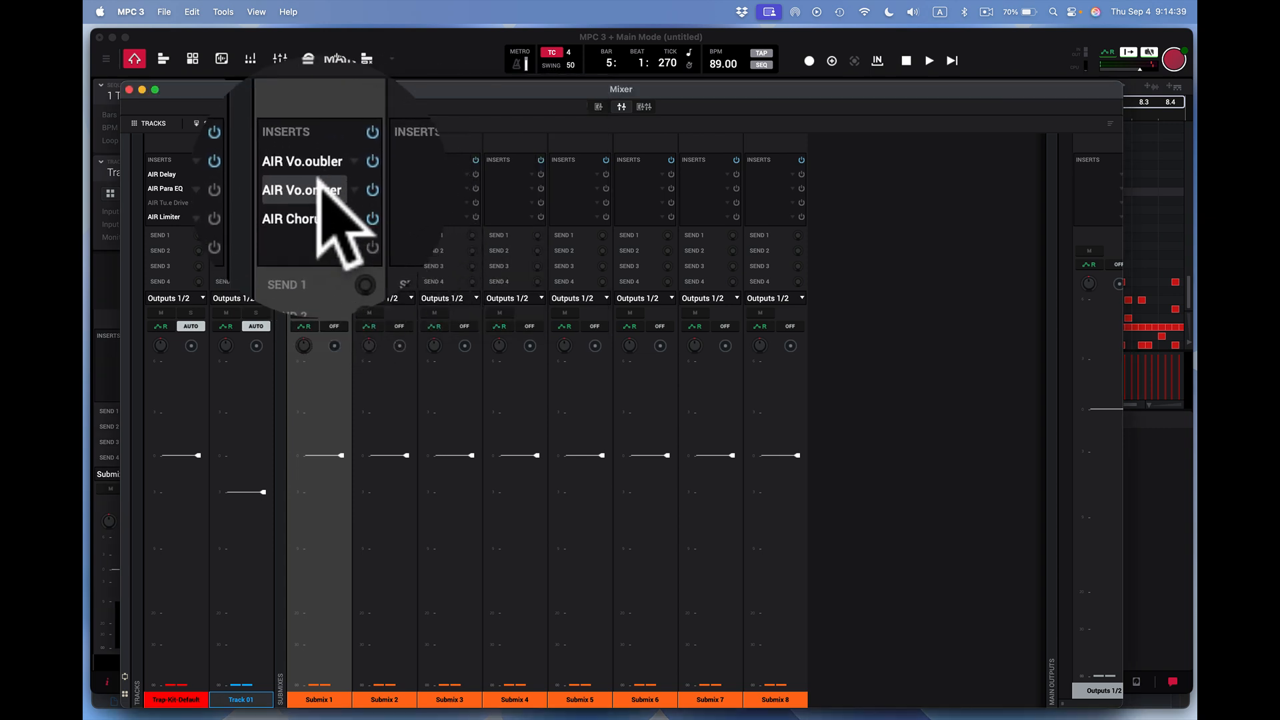
- Open AIR Vocal Harmonizer on Submix 1 and load its Chroma preset 3rd while the sequence plays
double_click(321, 185)
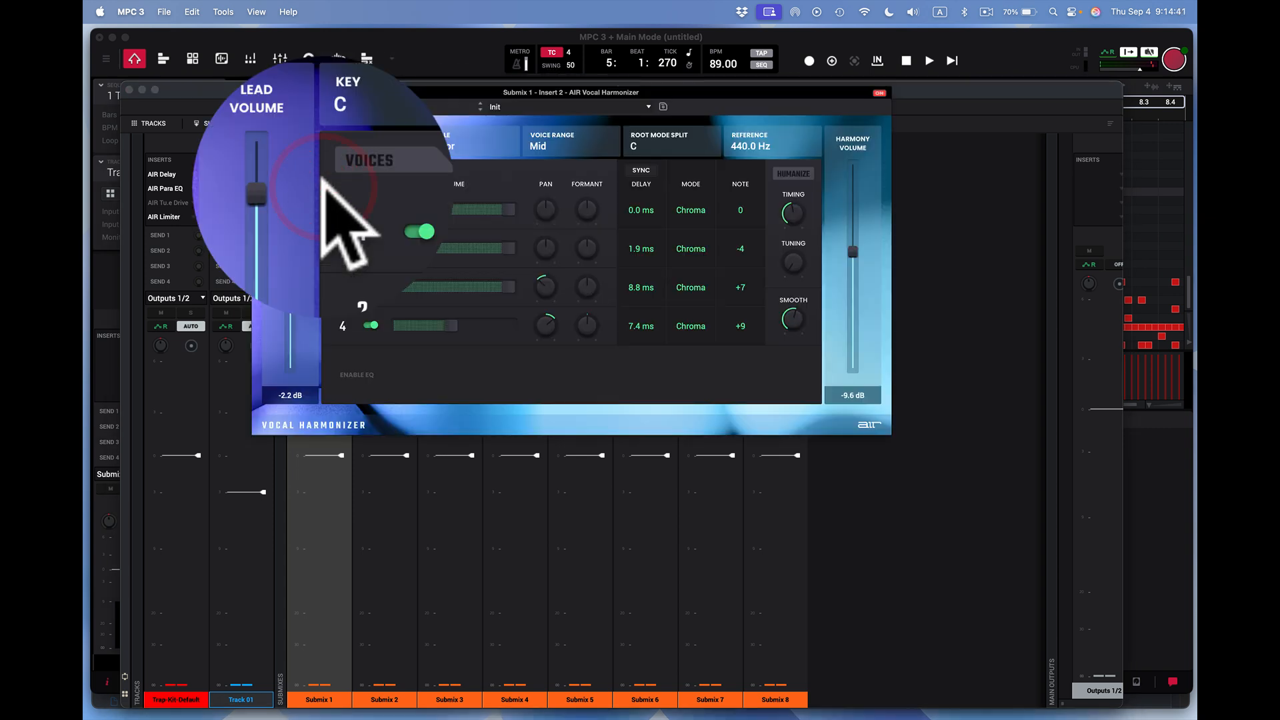
key(space)
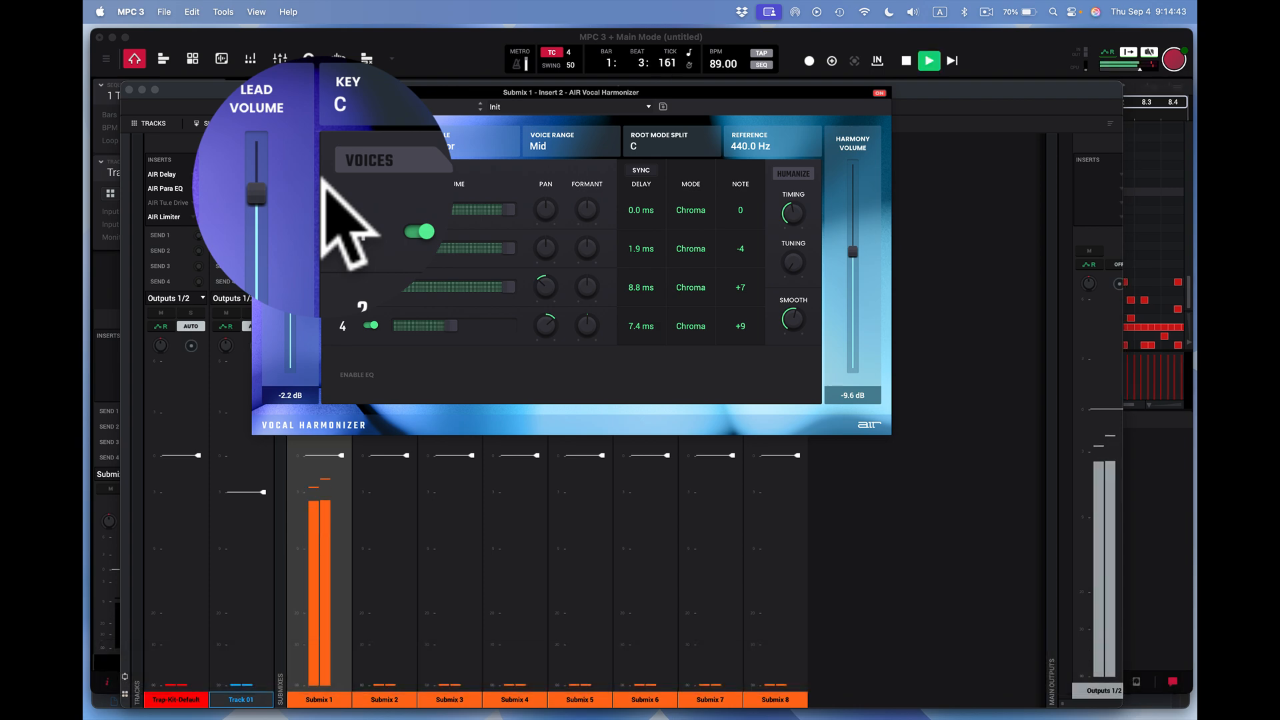
click(647, 105)
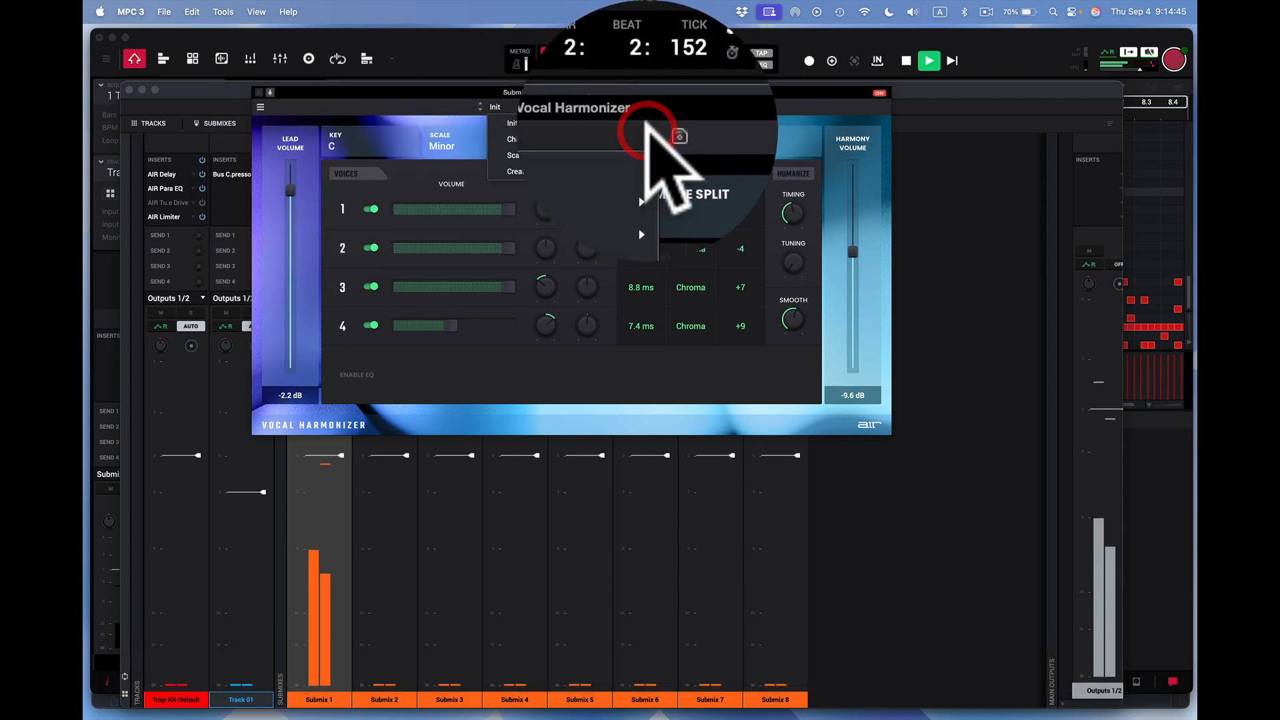
mouse_move(635, 132)
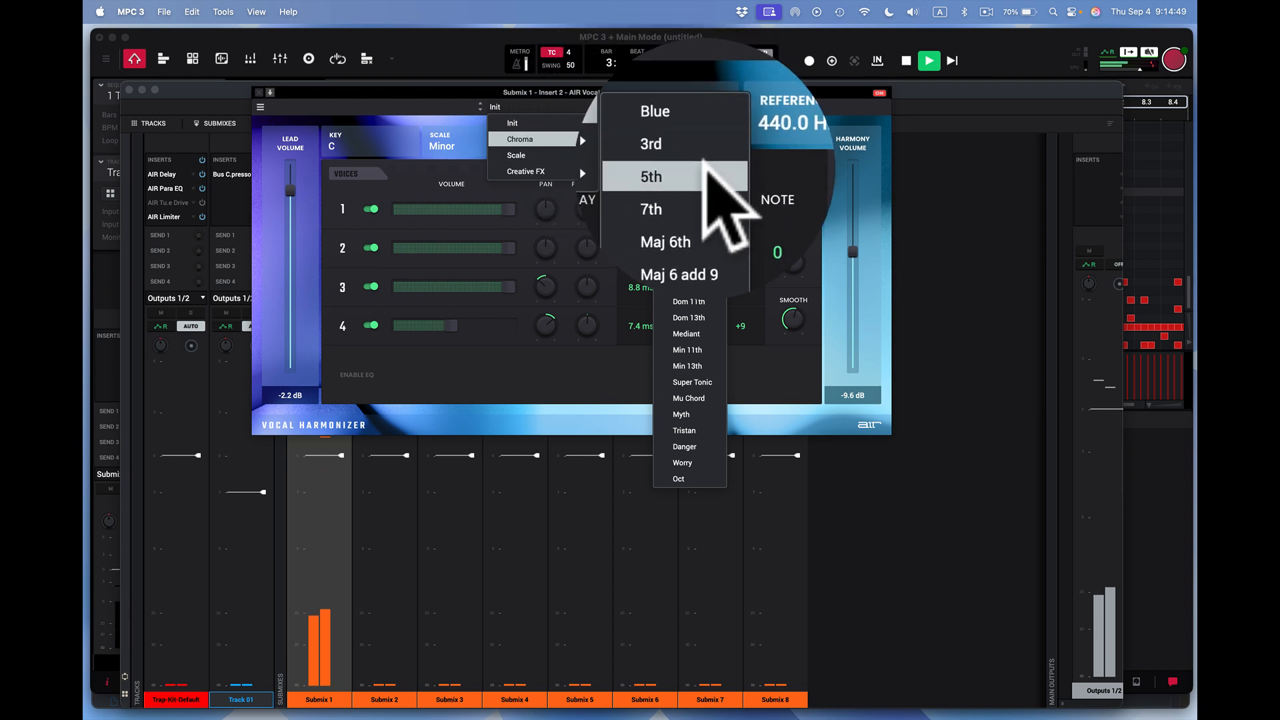
click(698, 155)
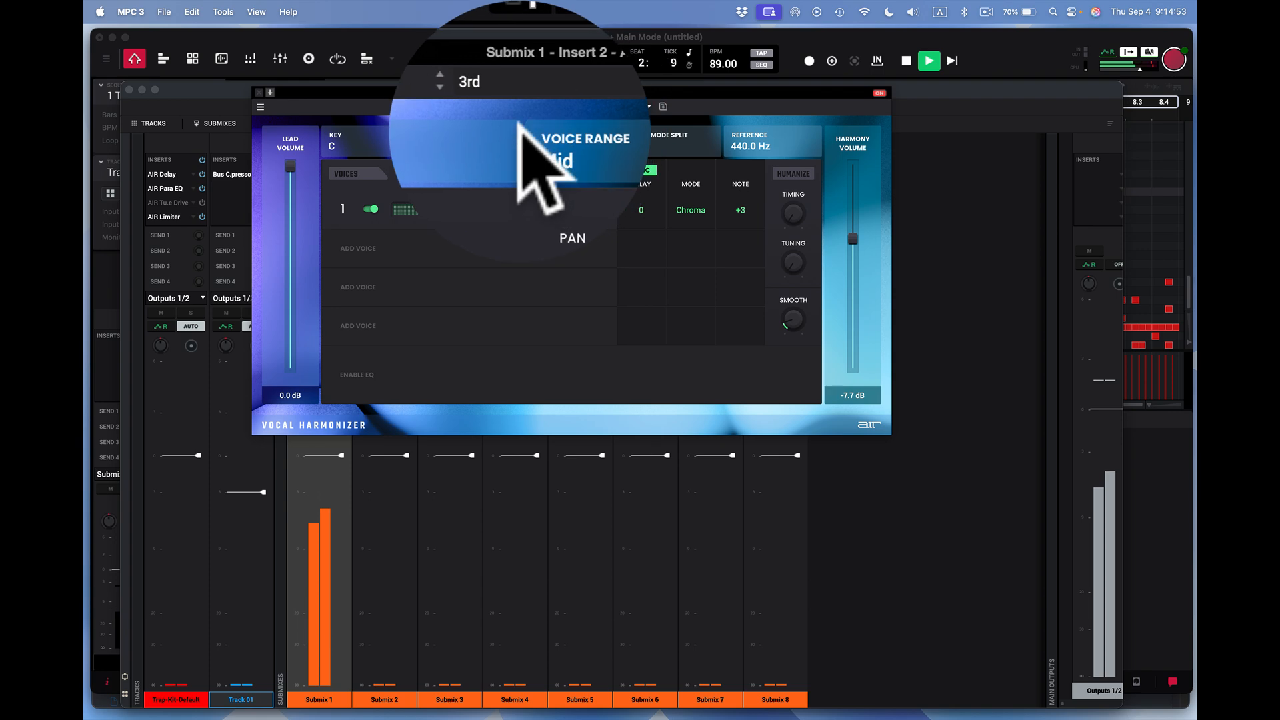
- Lower the Vocal Harmonizer's Harmony Volume to about -40.7 dB and close the plugin window
click(647, 106)
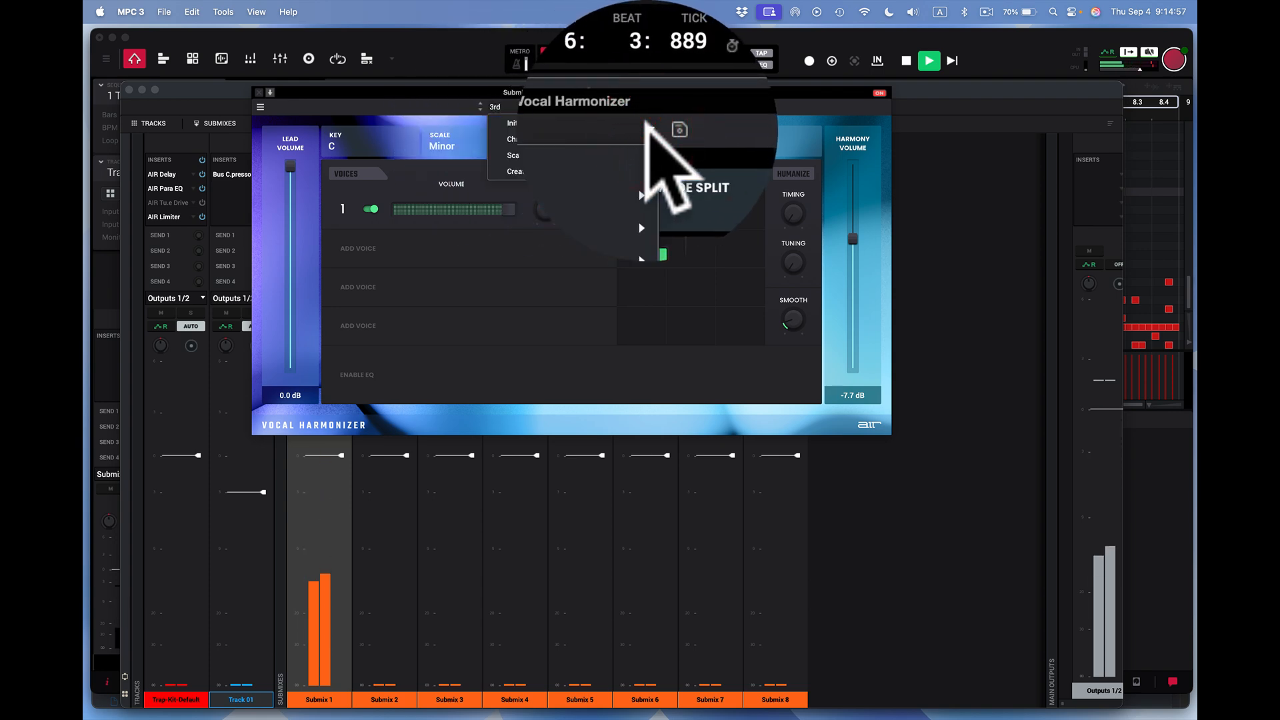
click(854, 236)
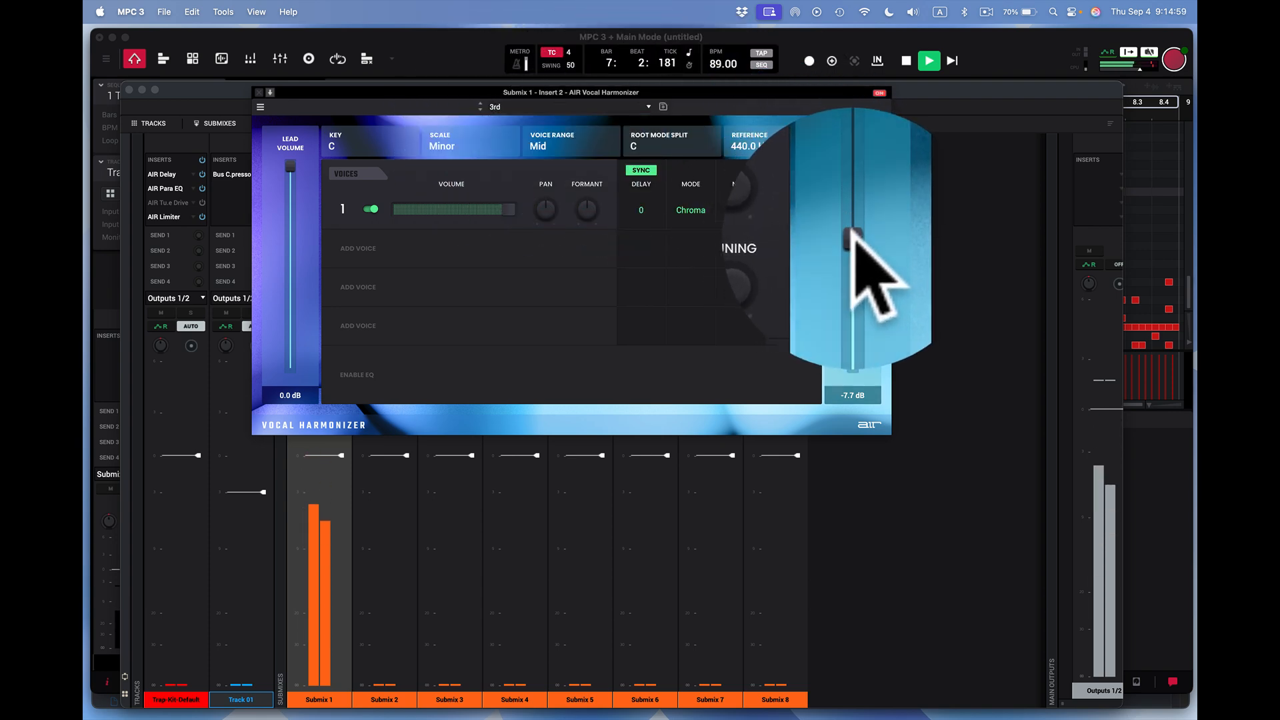
click(863, 314)
drag(851, 238, 845, 280)
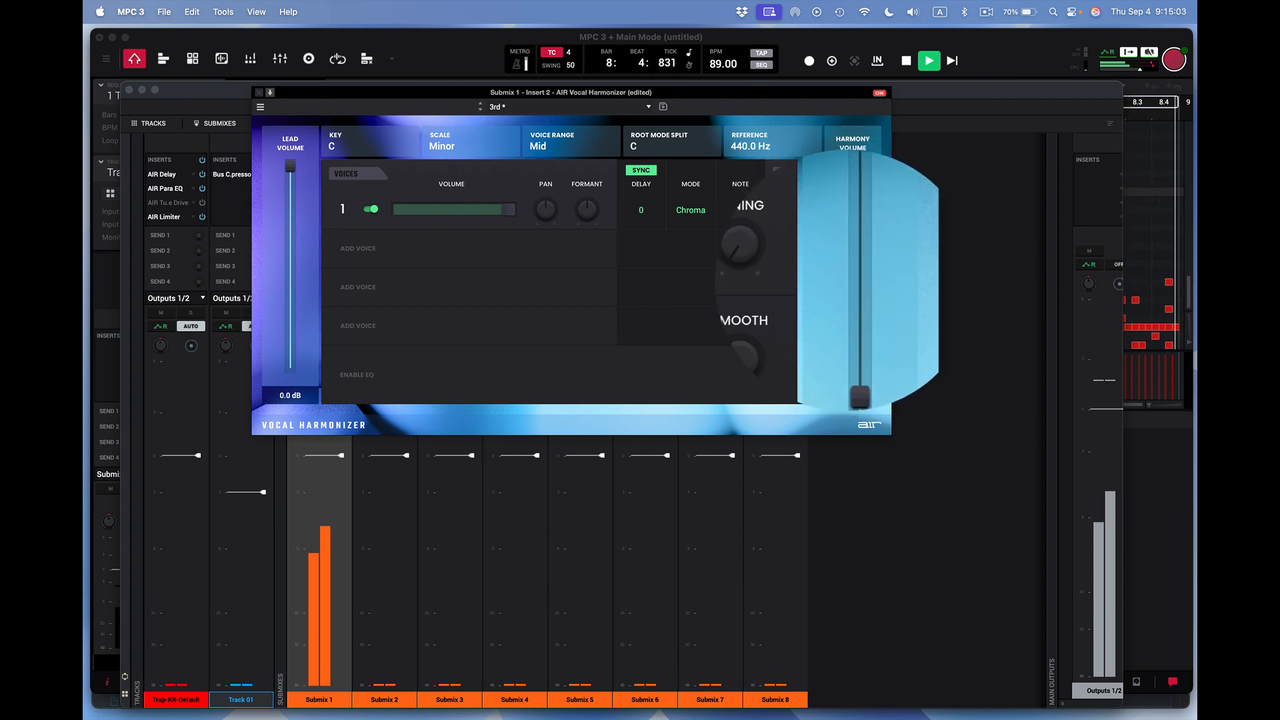
drag(846, 282, 845, 285)
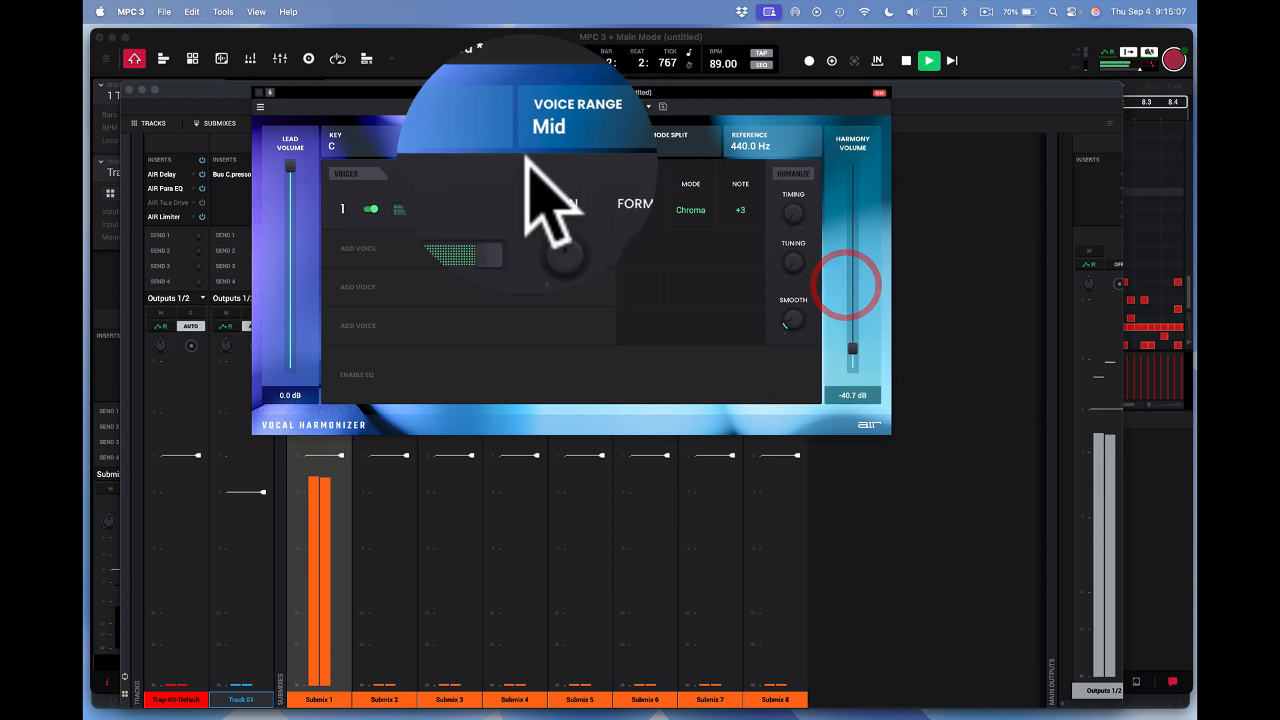
click(258, 93)
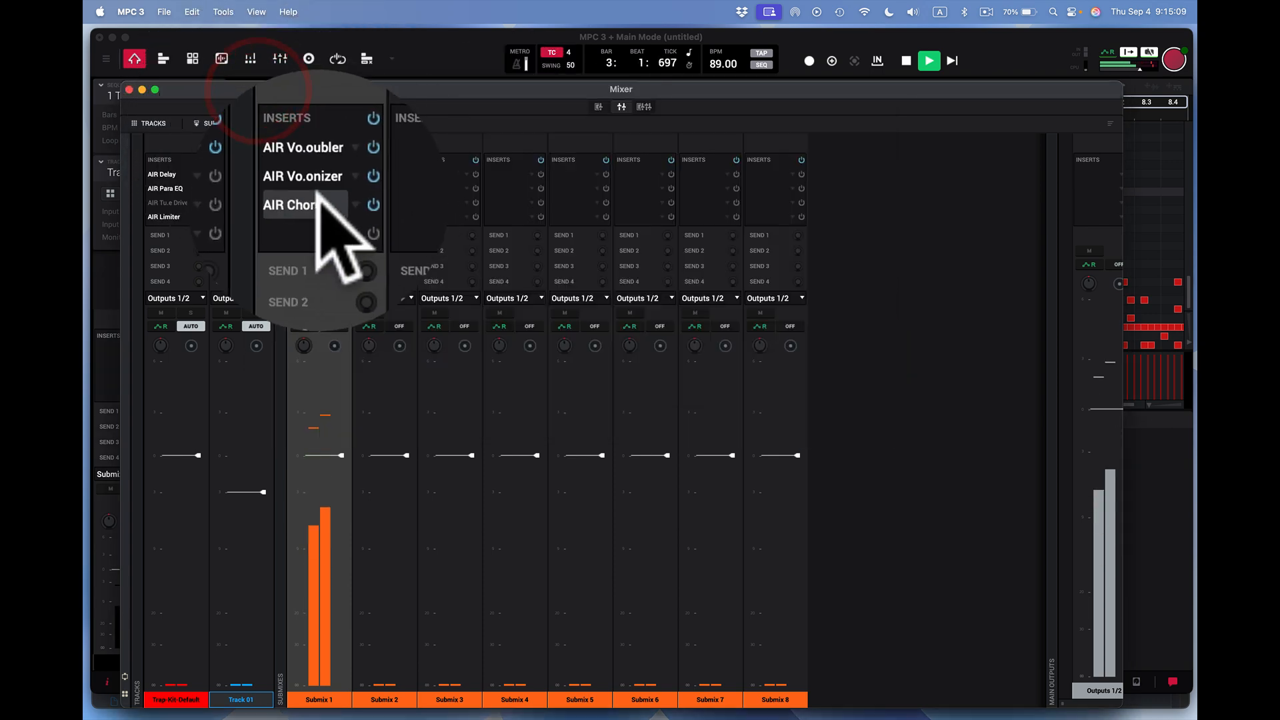
- Reduce the Depth of the AIR Chorus on Submix 1, close the plugin and stop playback
click(313, 201)
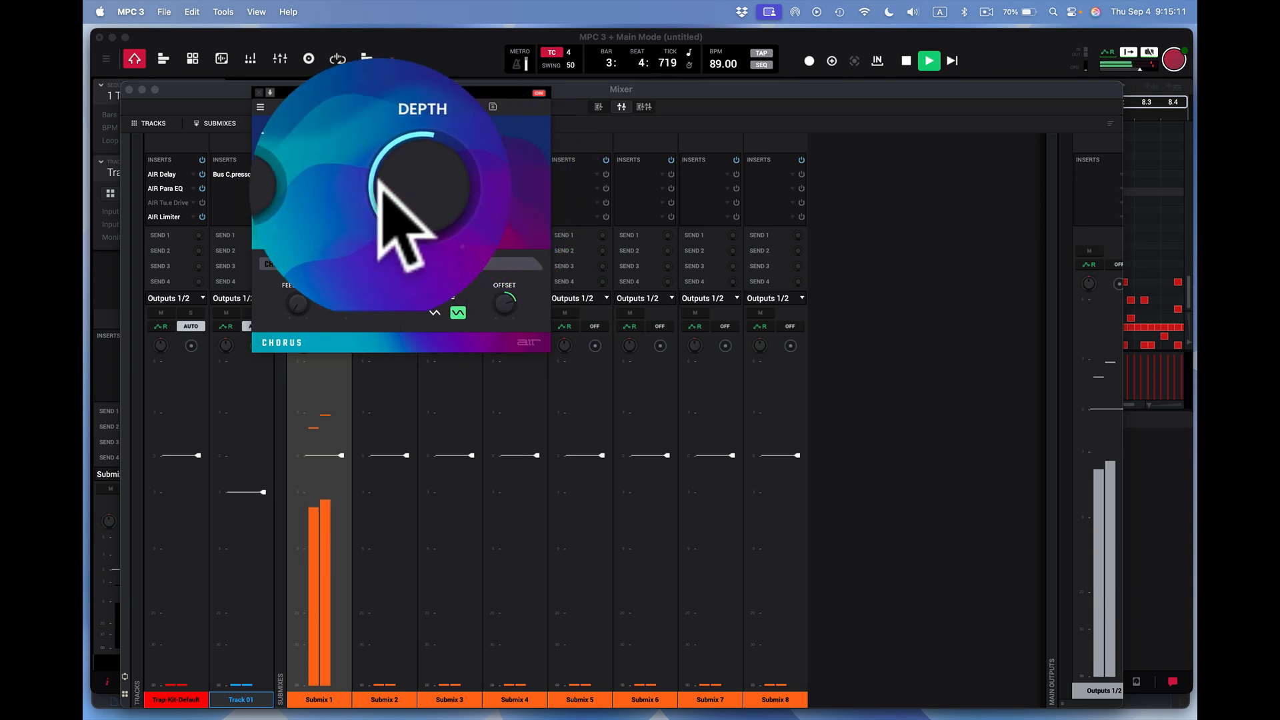
mouse_move(325, 185)
drag(308, 175, 308, 214)
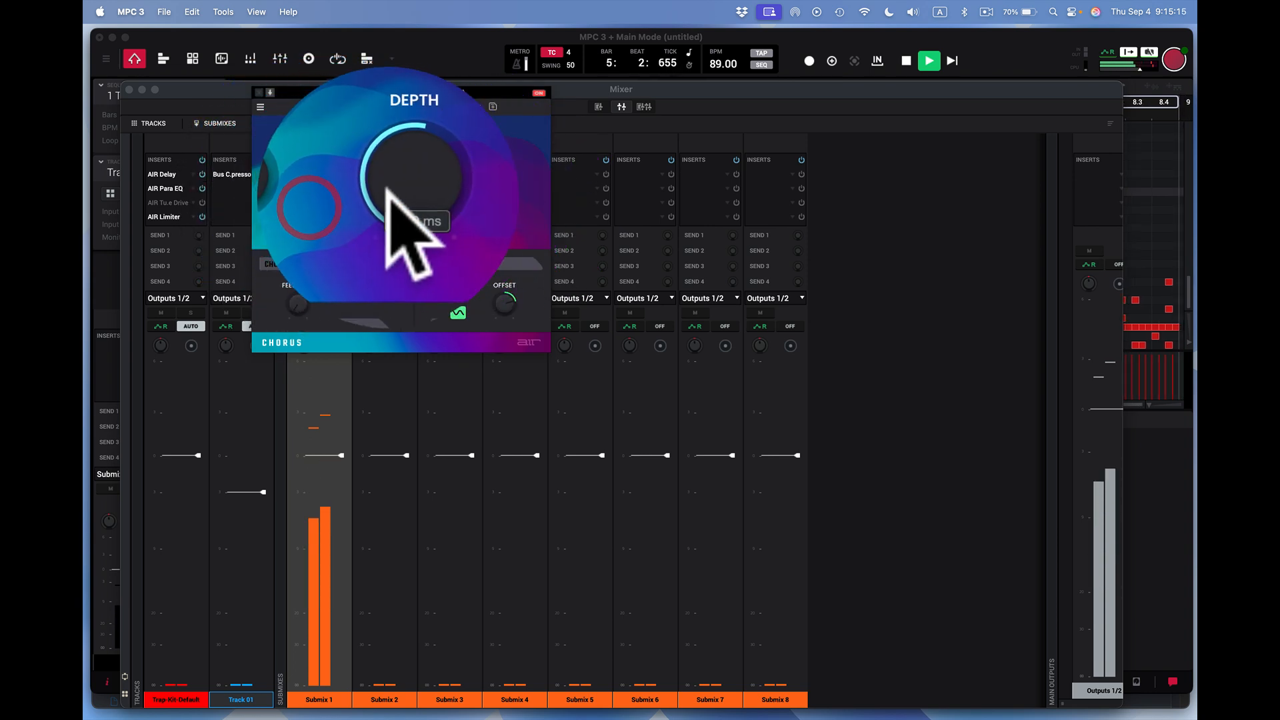
drag(387, 172, 390, 204)
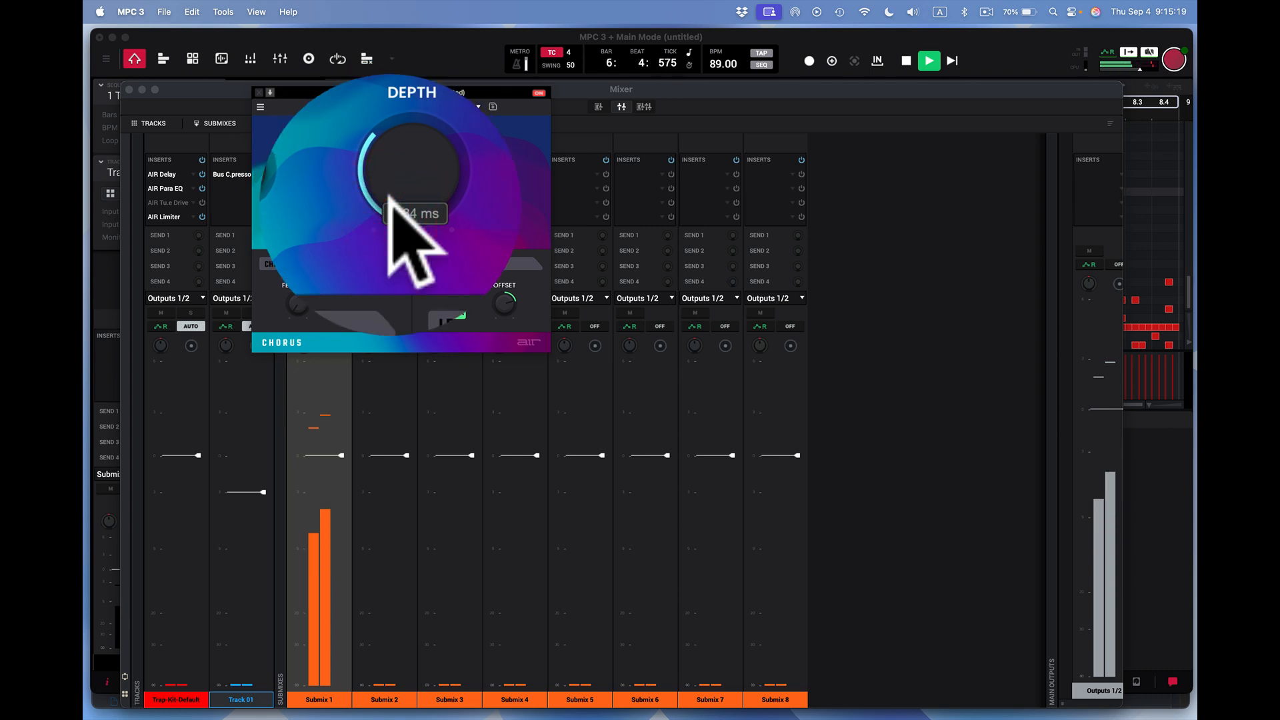
click(259, 92)
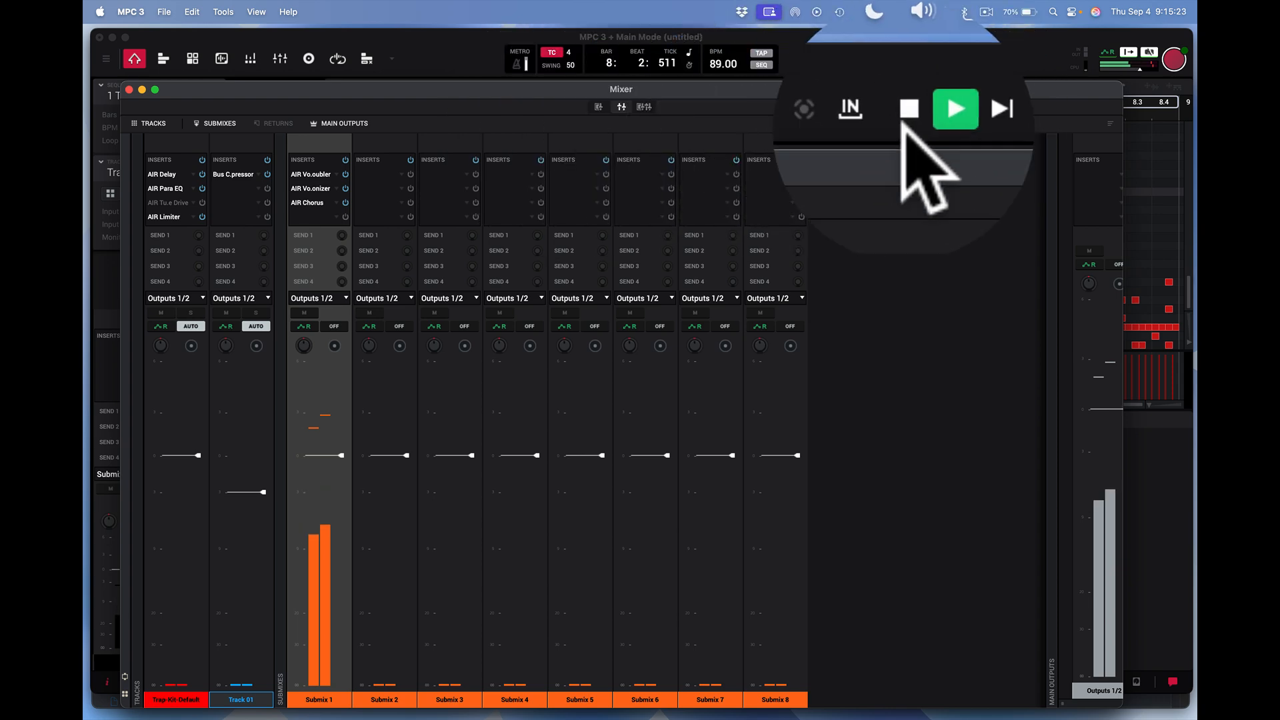
click(905, 59)
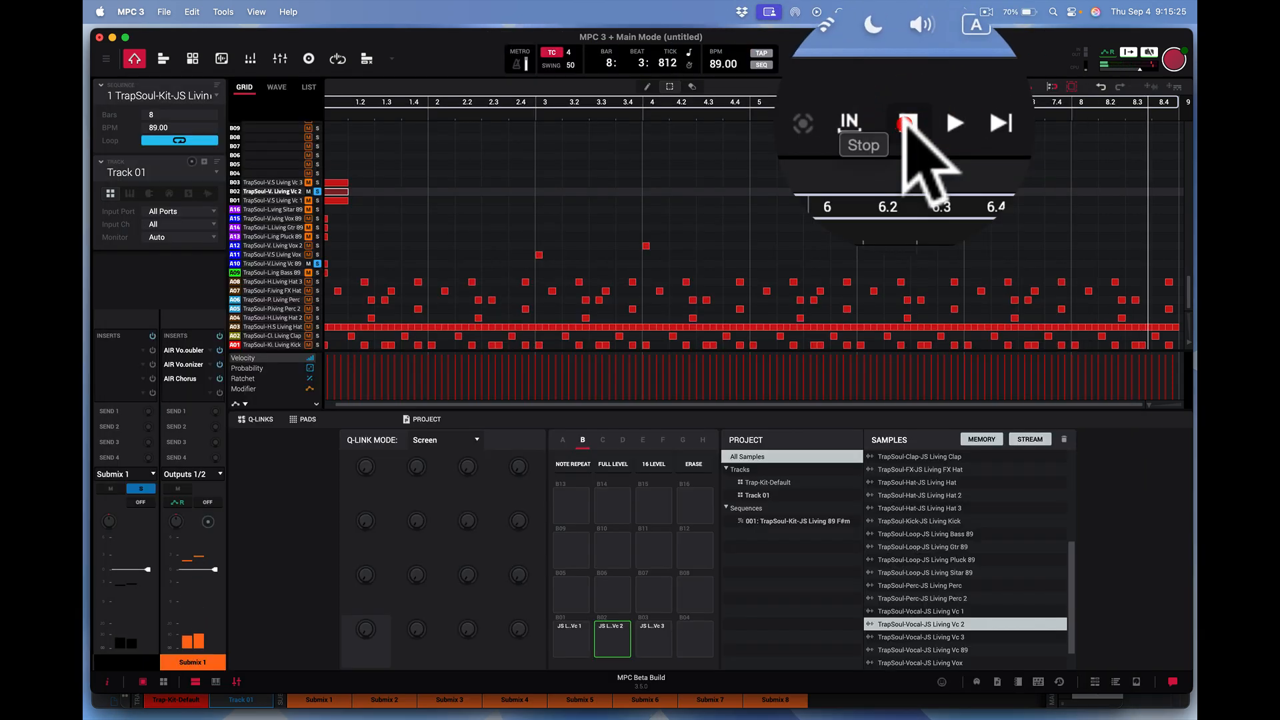
click(904, 58)
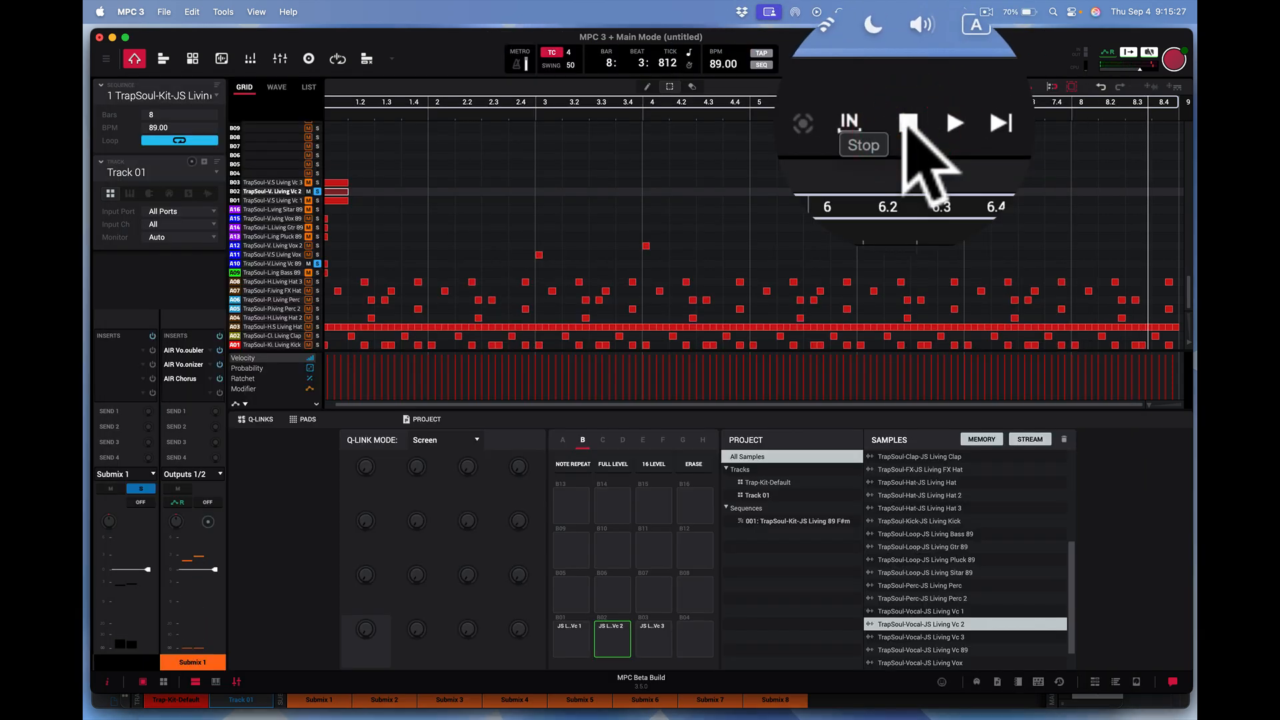